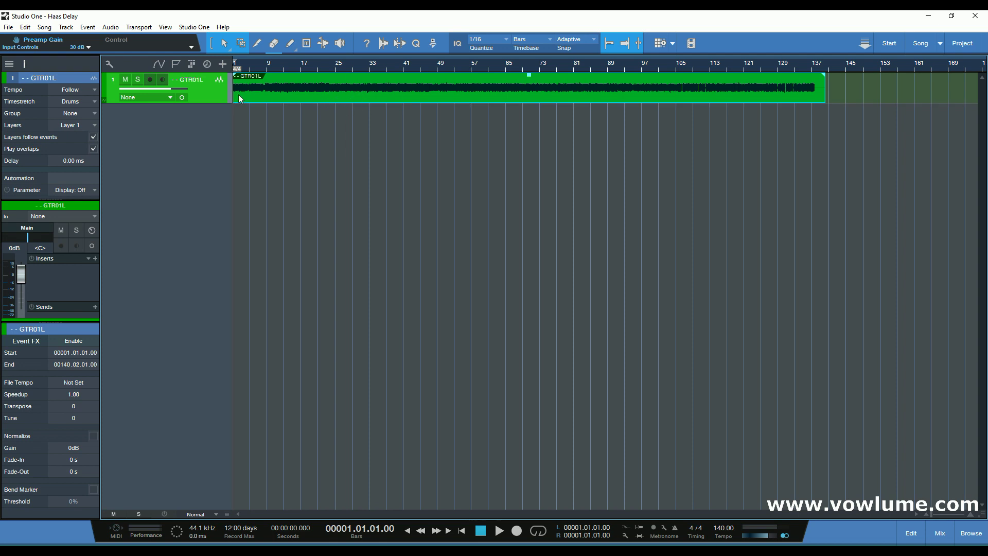
# Duplicate the GTR01L track completely, including its audio event.
pyautogui.click(22, 66)
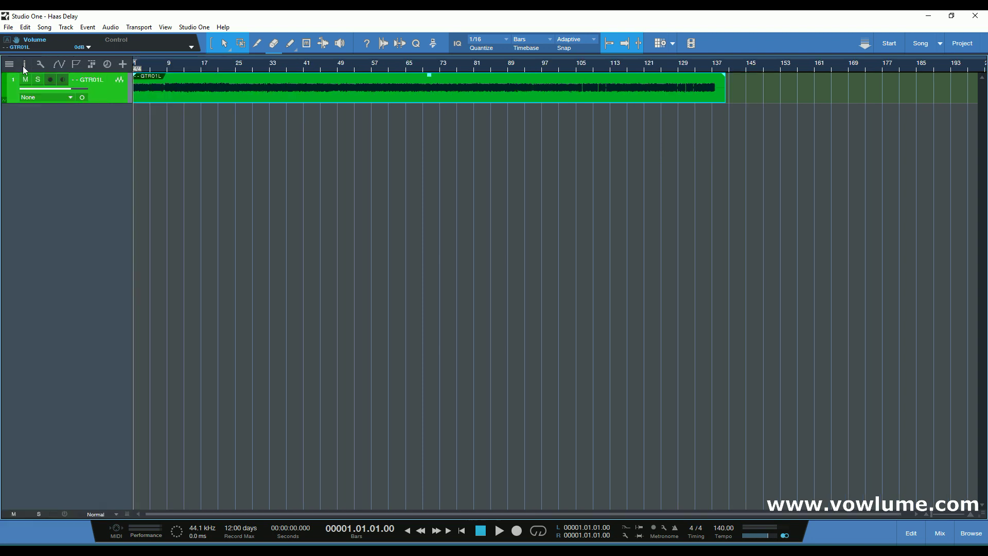
pyautogui.click(23, 66)
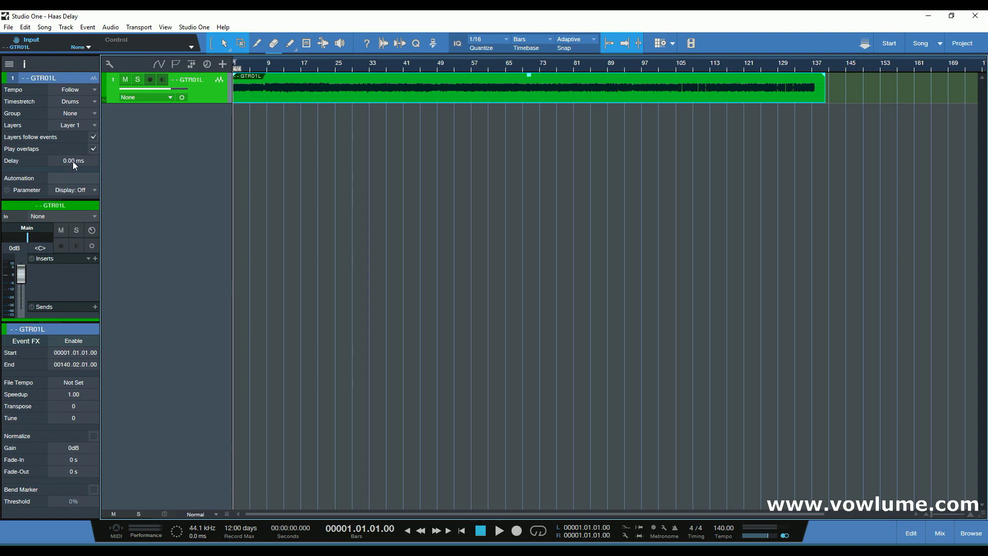
pyautogui.rightClick(208, 90)
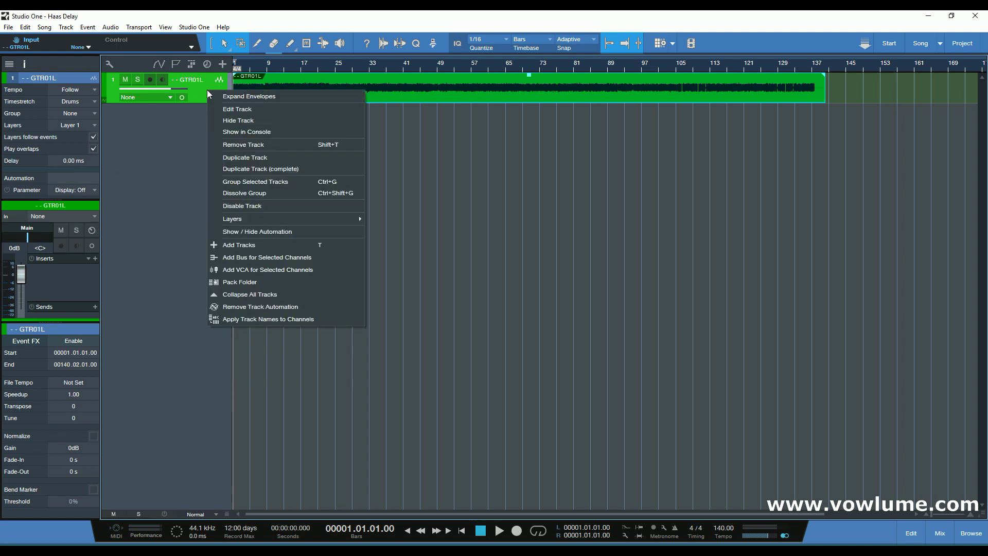
pyautogui.click(224, 169)
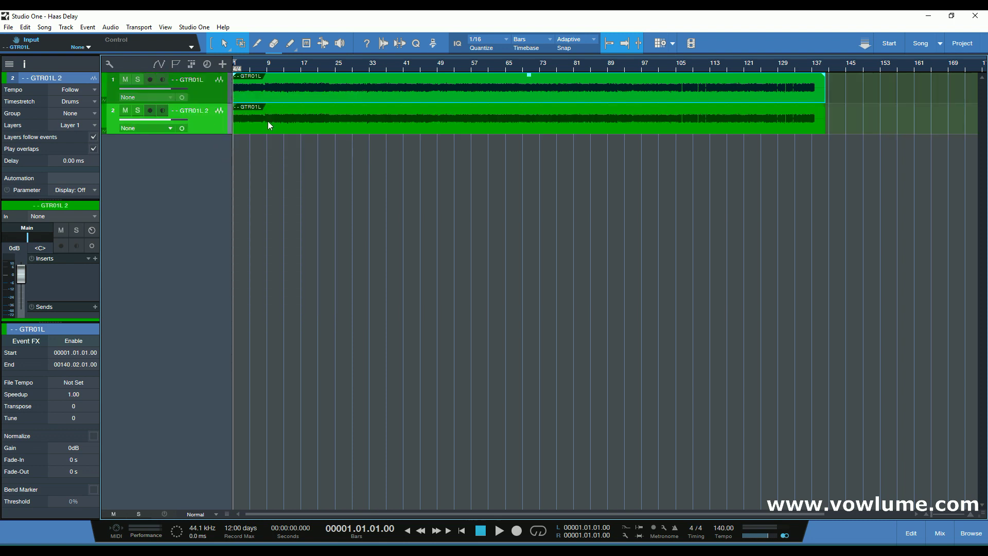
# Show the mixing console and pan the original guitar hard left and its duplicate hard right.
pyautogui.click(940, 533)
pyautogui.moveTo(297, 343); pyautogui.dragTo(283, 347)
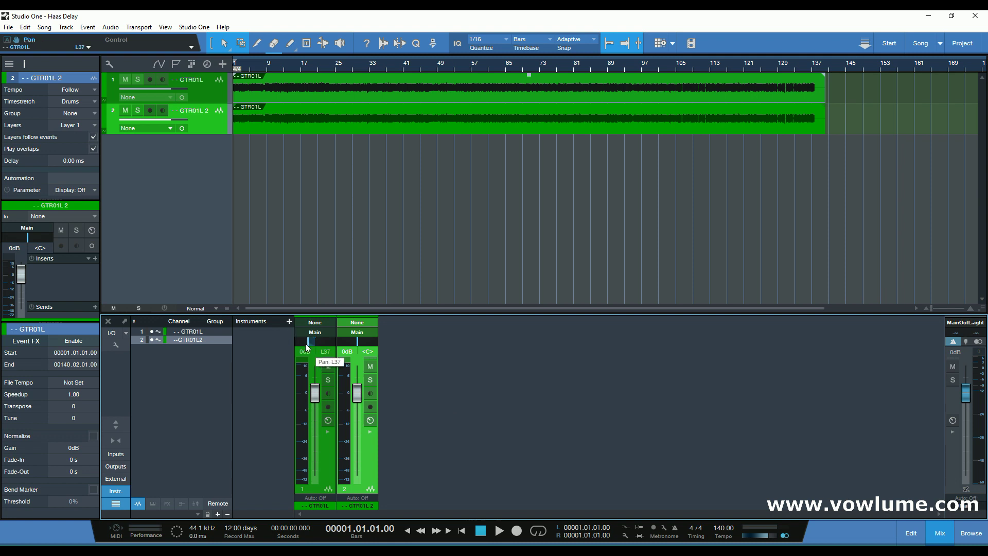
pyautogui.moveTo(358, 343); pyautogui.dragTo(381, 342)
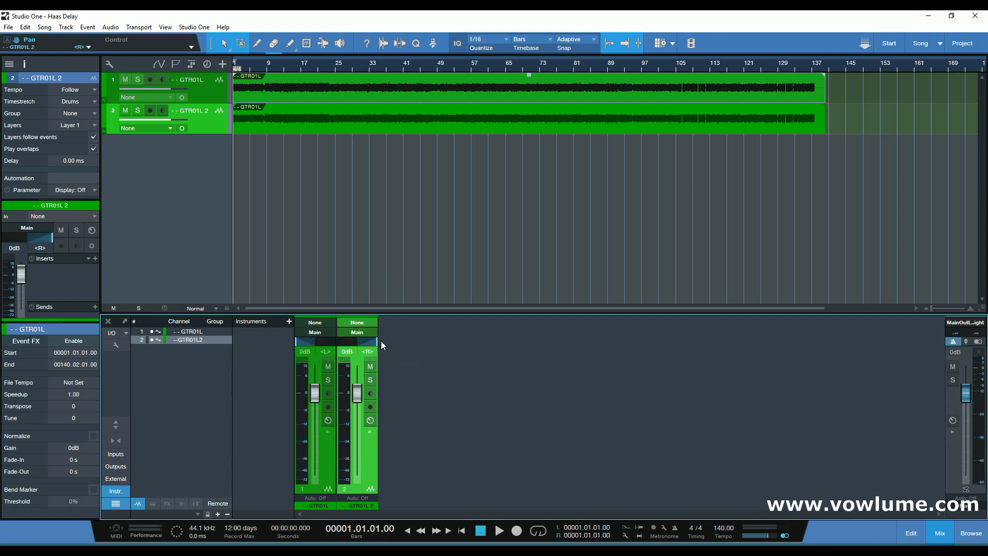
# Re-centre the pan of both guitar tracks, solo the original, and listen to it briefly.
pyautogui.keyDown('ctrl'); pyautogui.click(314, 343); pyautogui.keyUp('ctrl')
pyautogui.keyDown('ctrl'); pyautogui.click(363, 341); pyautogui.keyUp('ctrl')
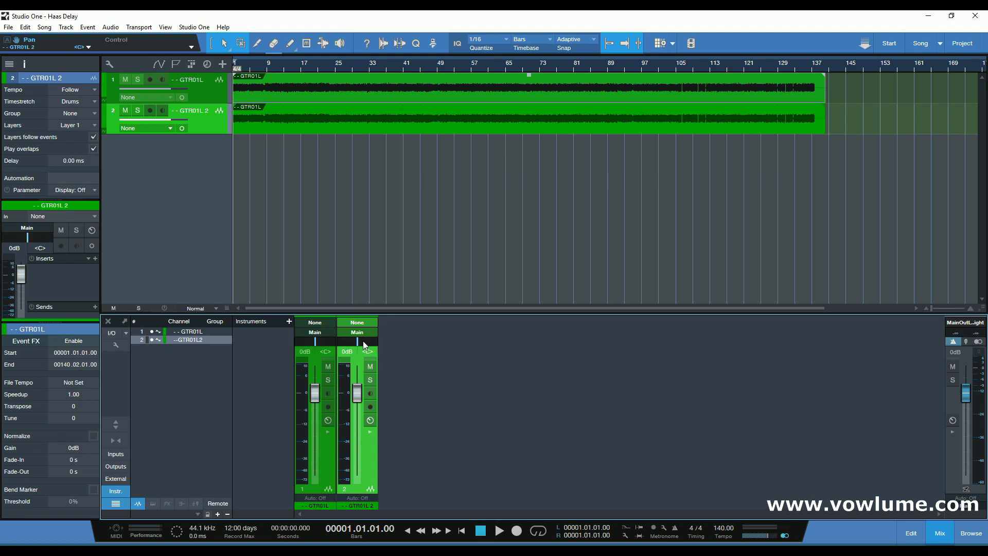
pyautogui.click(328, 380)
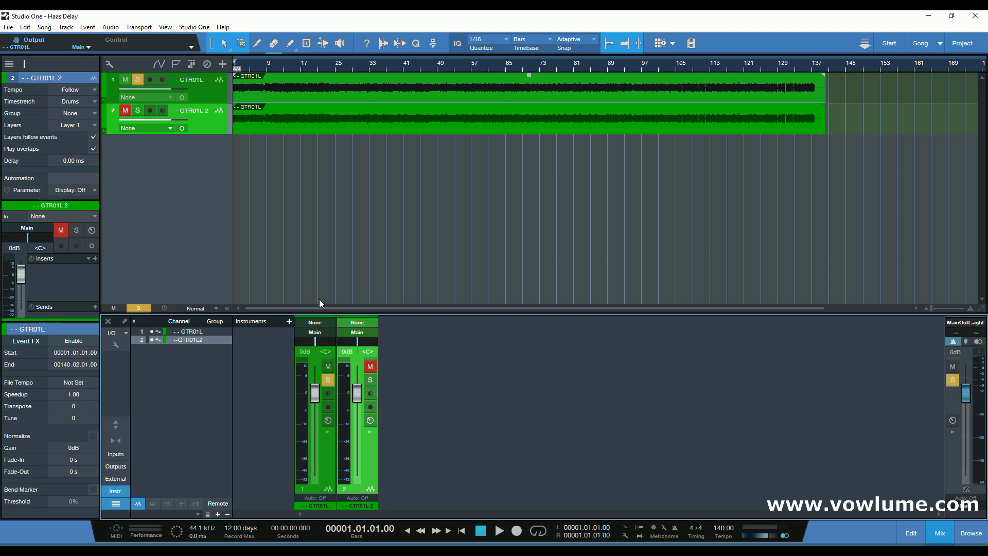
pyautogui.press('space')
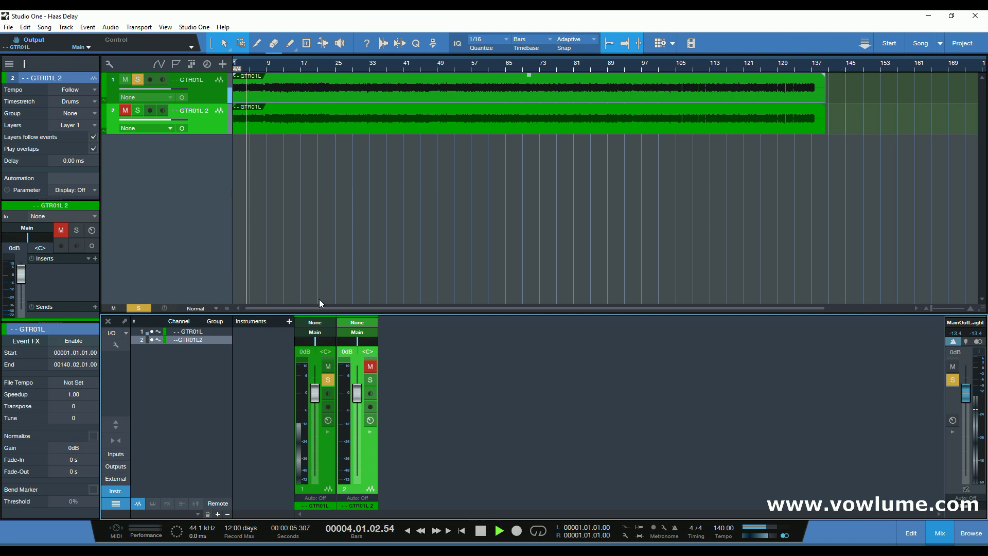
pyautogui.press('space')
# Pan the original guitar hard left and the duplicate hard right, and turn off the original's solo.
pyautogui.moveTo(313, 345); pyautogui.dragTo(291, 347)
pyautogui.moveTo(357, 342); pyautogui.dragTo(383, 341)
pyautogui.click(323, 382)
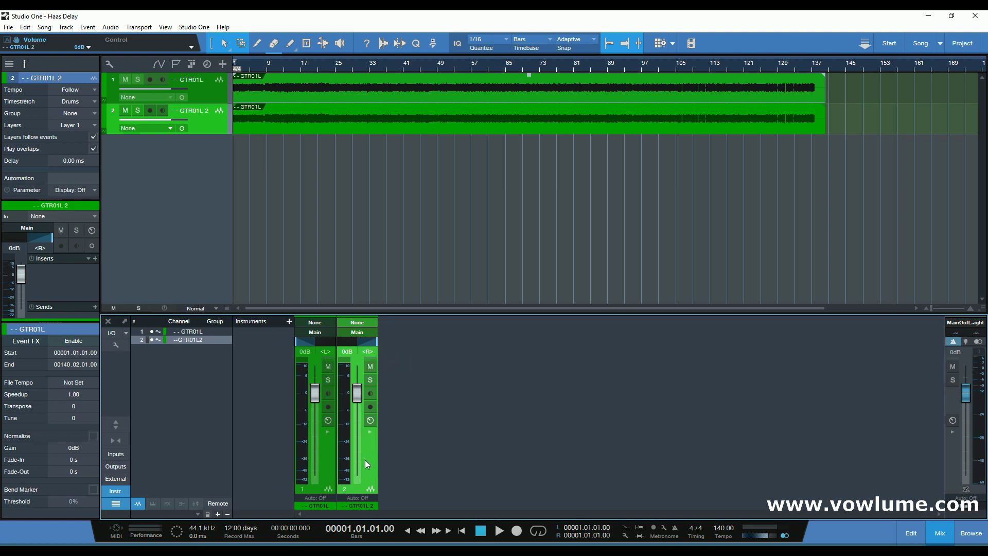
# Set a playback loop range from bar 5 to bar 21.
pyautogui.doubleClick(69, 159)
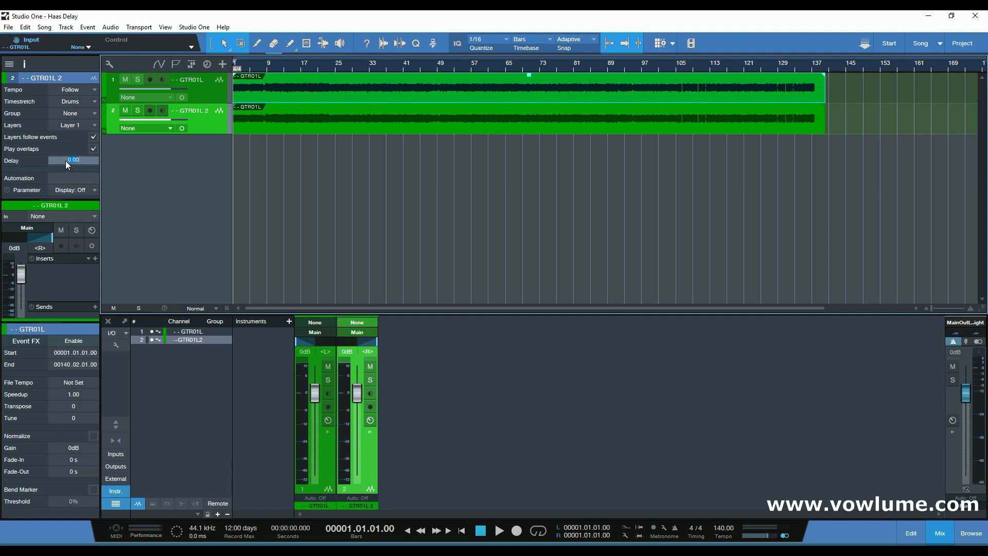
pyautogui.press('Return')
pyautogui.moveTo(250, 56); pyautogui.dragTo(317, 59)
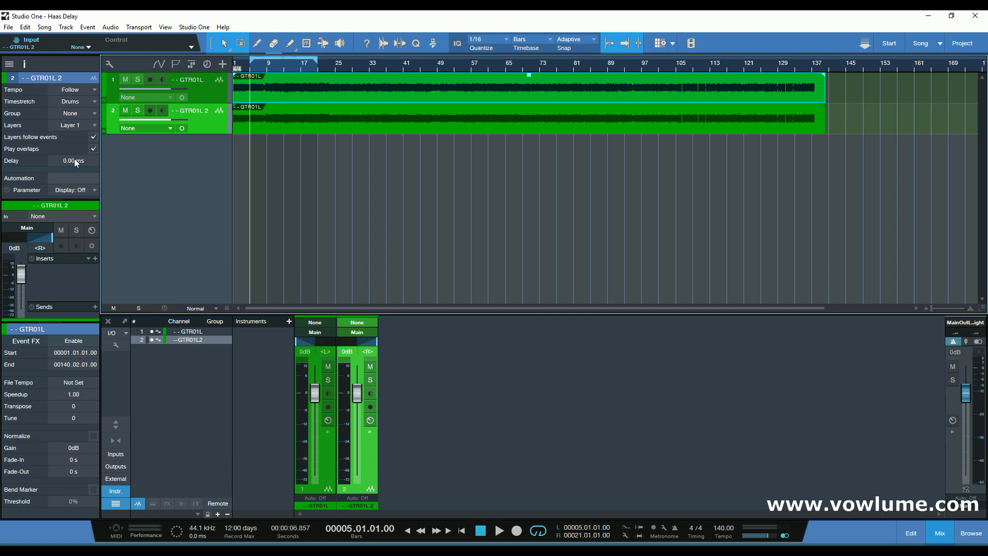
# Raise the duplicate track's delay gradually to 30 ms while the loop plays, and stop playback.
pyautogui.press('space')
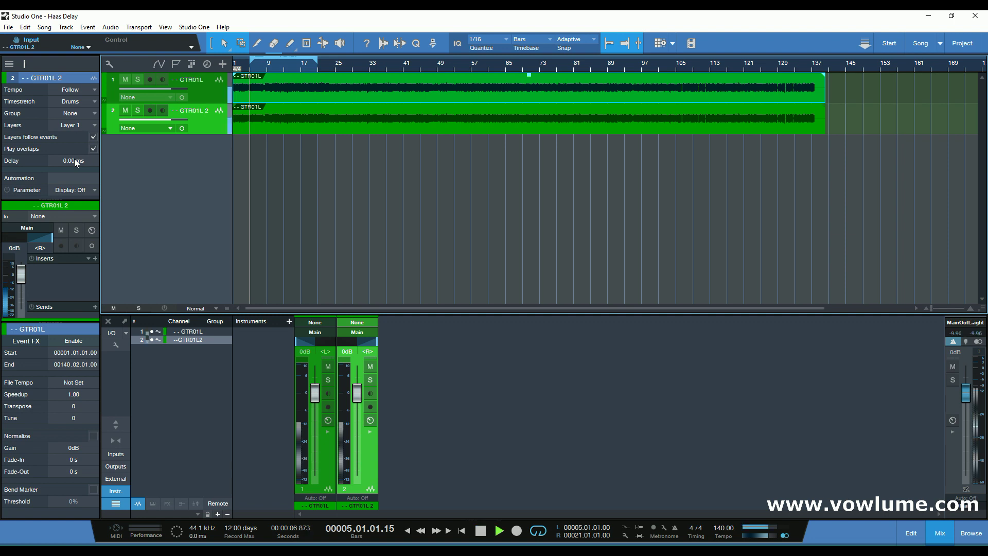
pyautogui.scroll(1, 74, 159)
pyautogui.scroll(6, 72, 161)
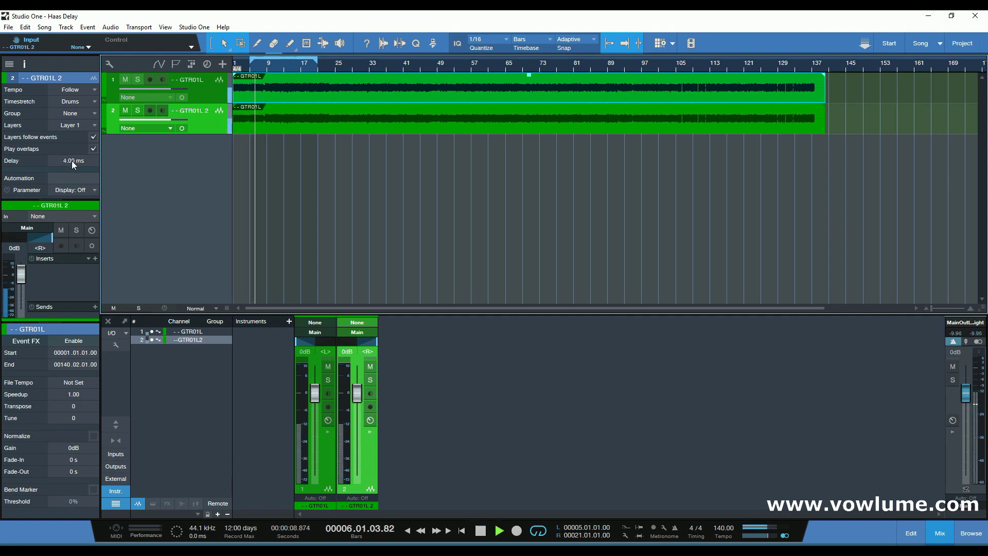
pyautogui.scroll(3, 72, 161)
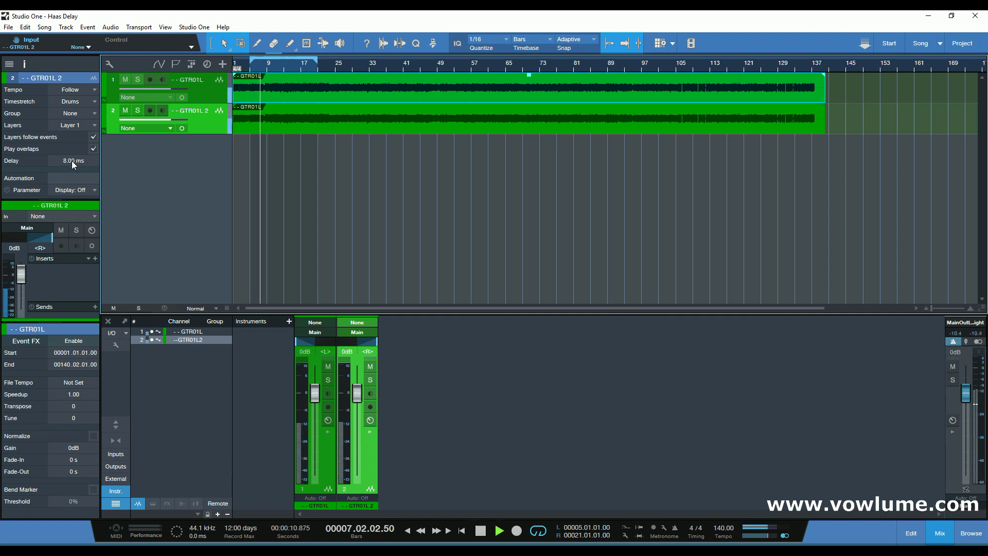
pyautogui.scroll(2, 72, 161)
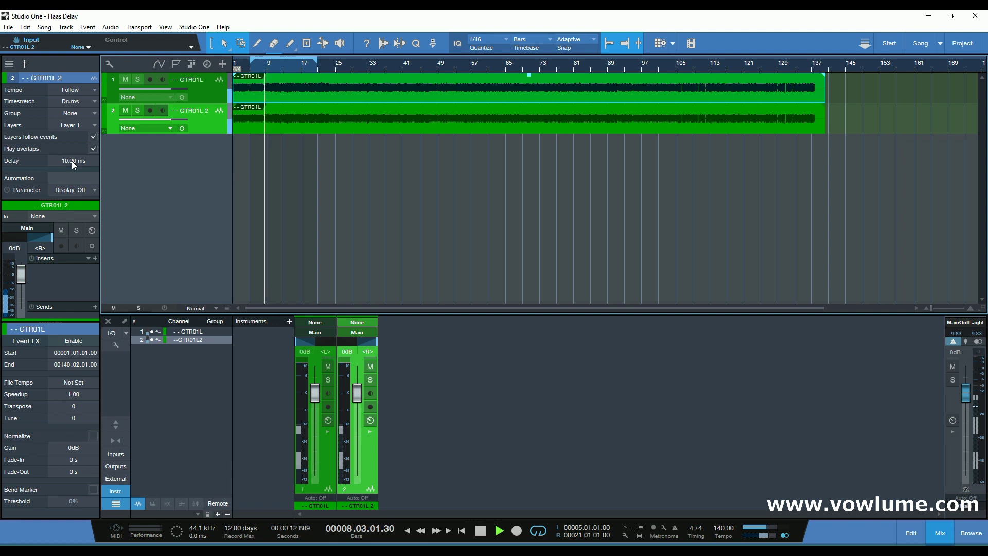
pyautogui.scroll(4, 72, 161)
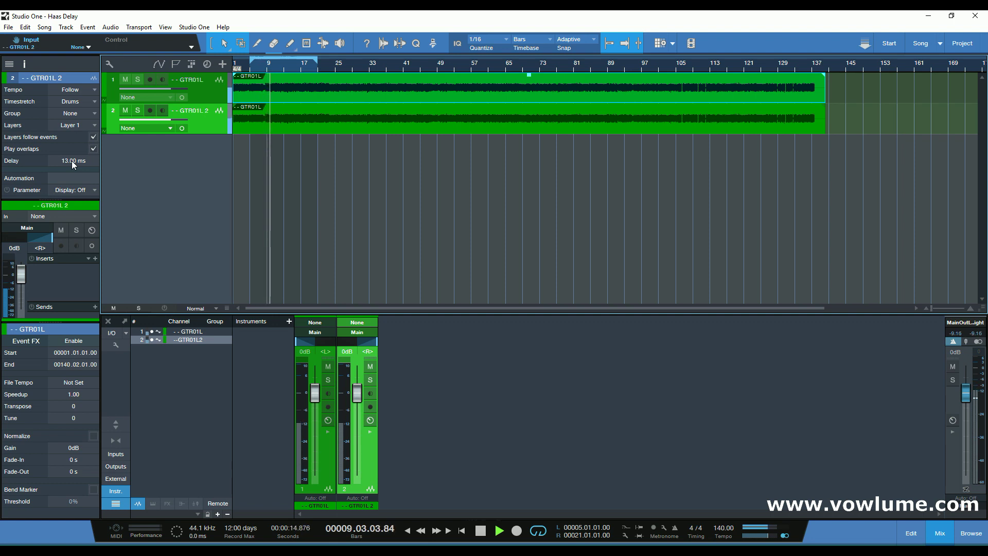
pyautogui.scroll(4, 72, 161)
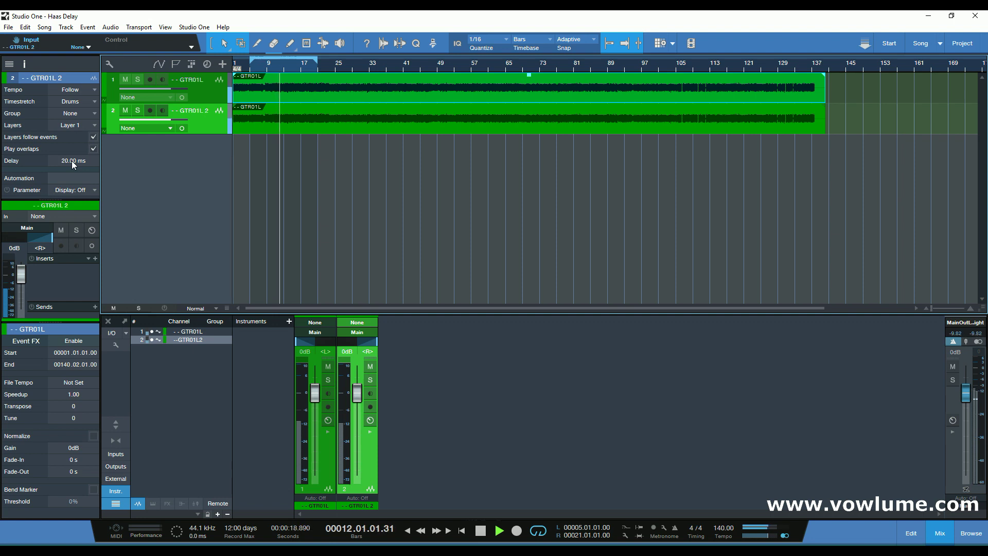
pyautogui.scroll(5, 73, 161)
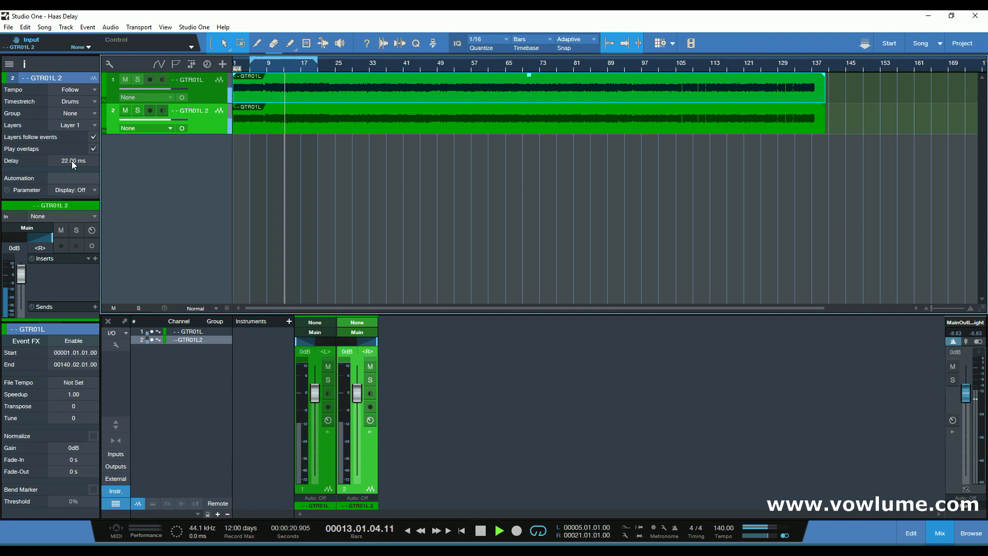
pyautogui.scroll(5, 72, 161)
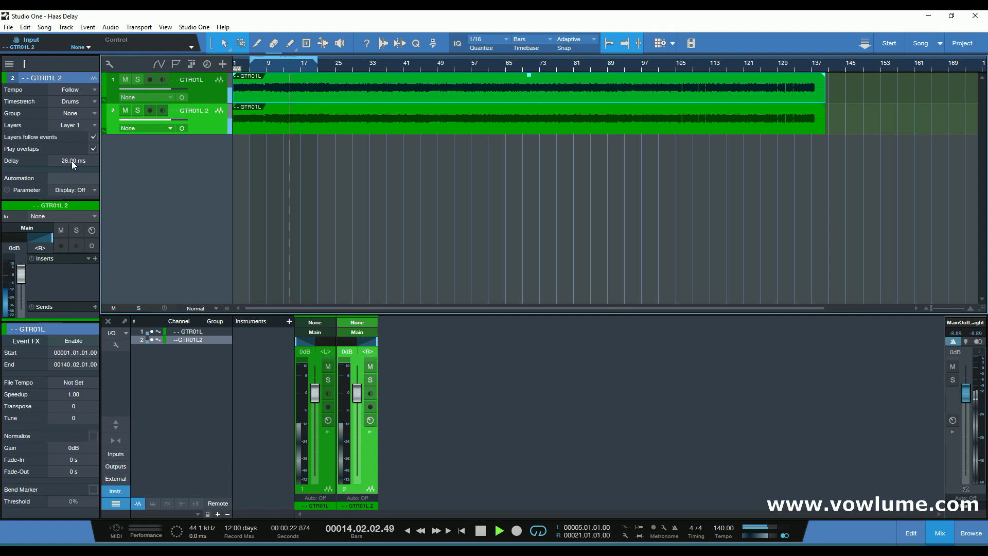
pyautogui.press('space')
# Reset the duplicate track's delay to 0 ms and audition the loop without the offset.
pyautogui.doubleClick(72, 160)
pyautogui.write('0')
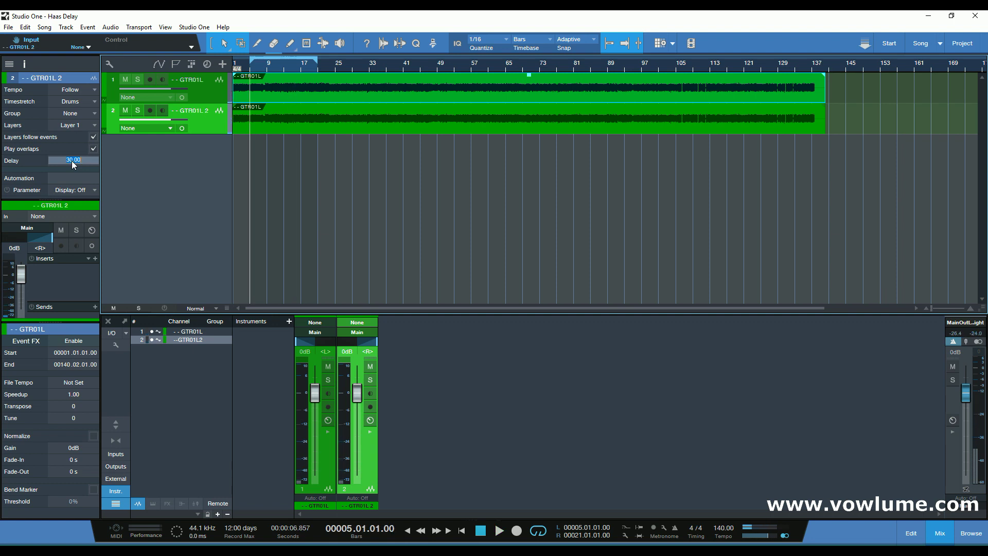
pyautogui.press('space')
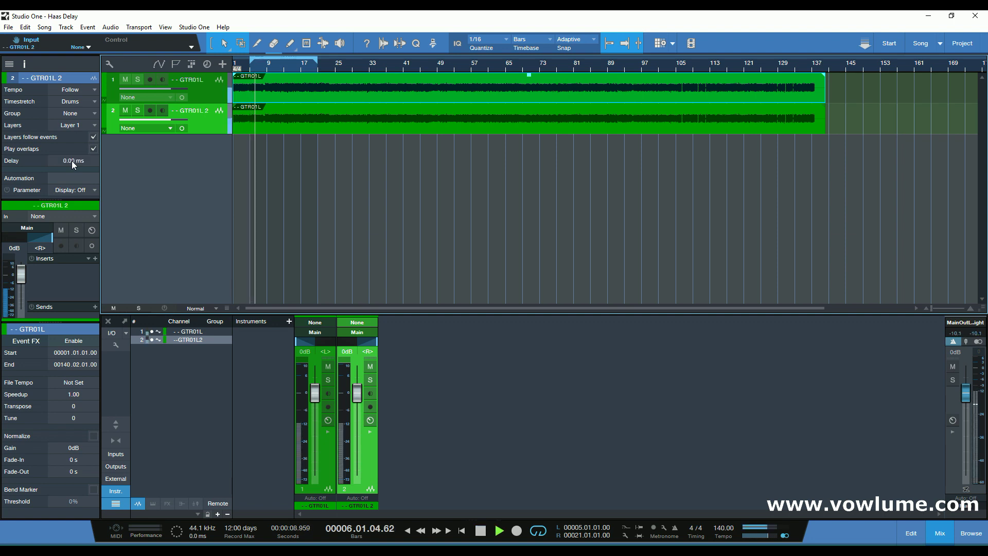
pyautogui.press('space')
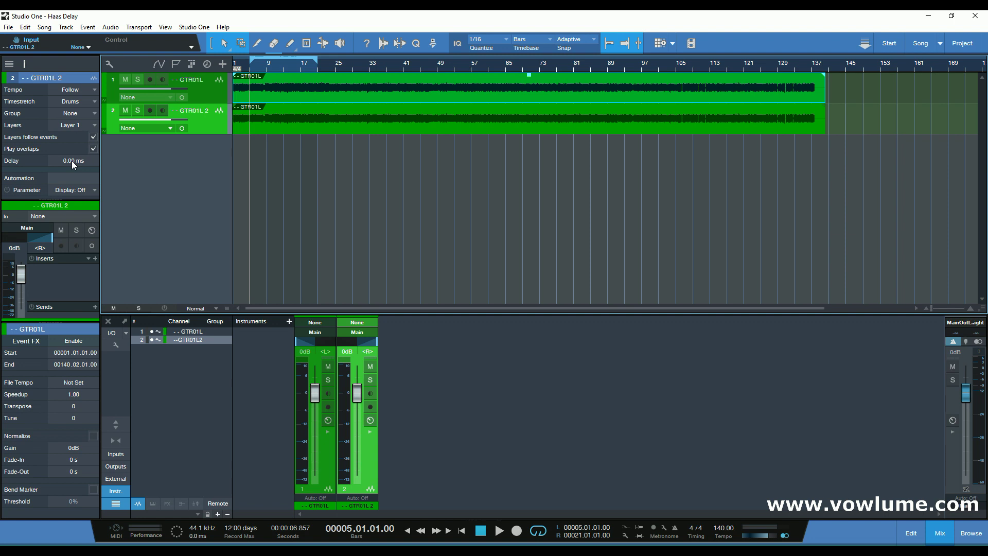
pyautogui.press('space')
pyautogui.press('space')
# Start the loop with 0 ms delay, set the duplicate track's delay to 20 ms during playback, and stop.
pyautogui.doubleClick(72, 161)
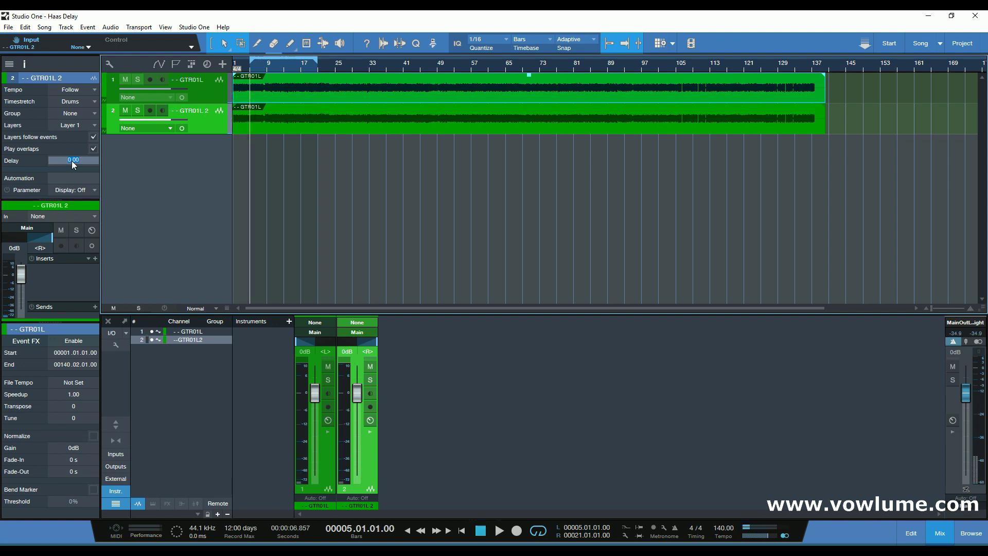
pyautogui.press('Return')
pyautogui.press('space')
pyautogui.doubleClick(71, 160)
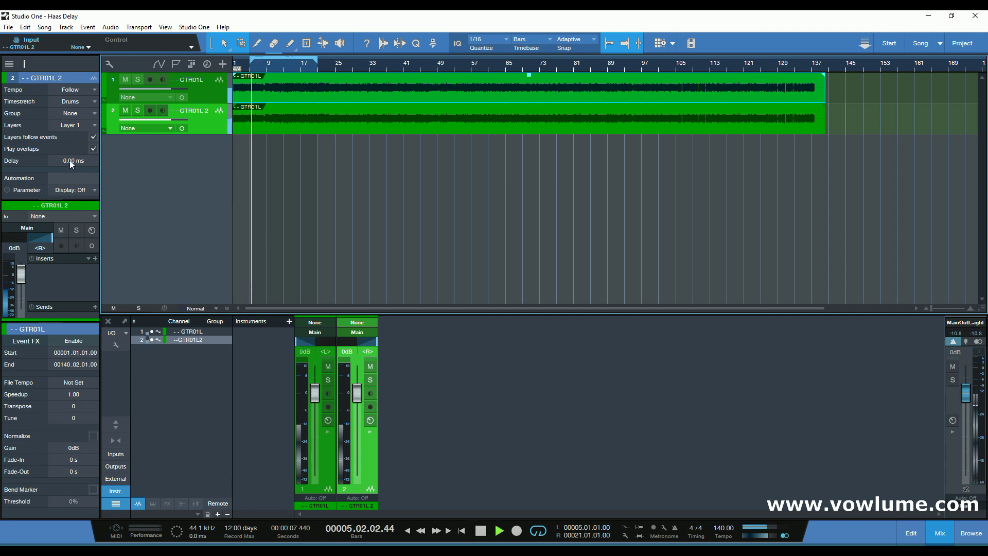
pyautogui.write('20')
pyautogui.press('Return')
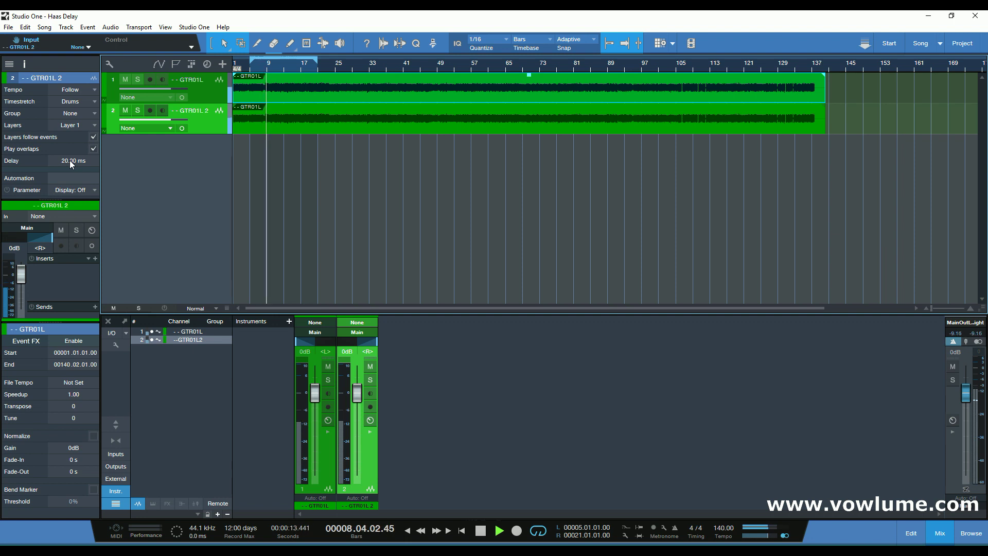
pyautogui.press('space')
# Compare the looped guitars with the duplicate's delay at 0 ms and restored to 20 ms, ending playback.
pyautogui.click(69, 160)
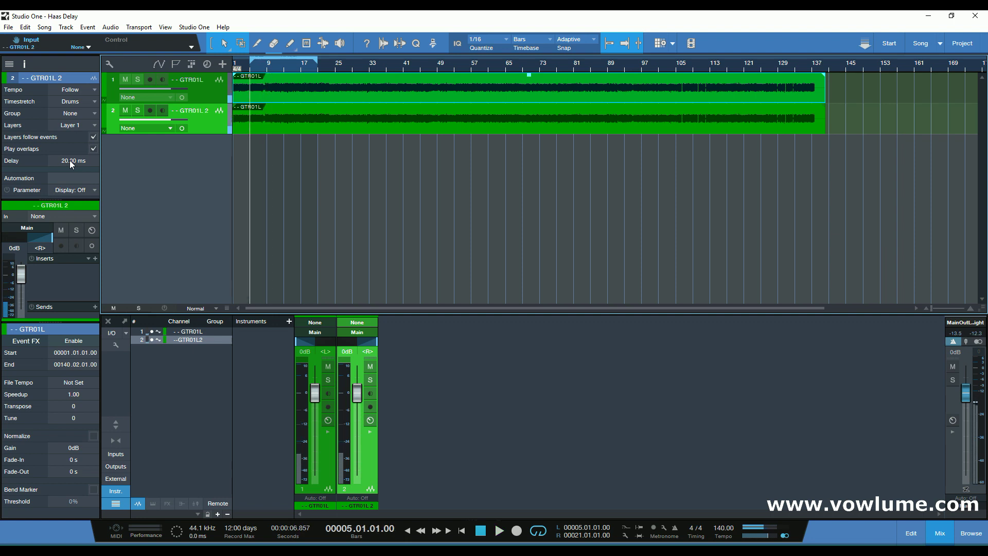
pyautogui.click(322, 172)
pyautogui.press('space')
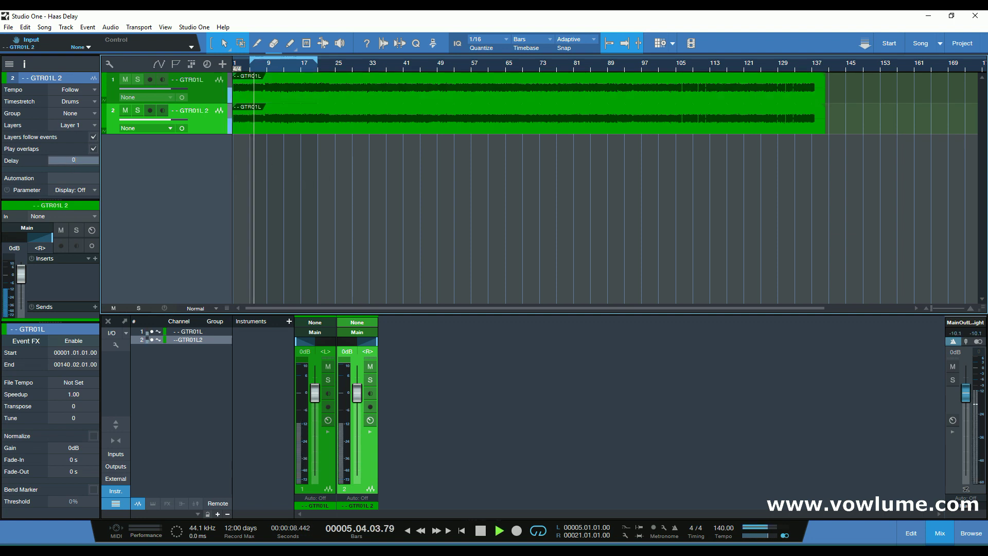
pyautogui.scroll(2, 62, 159)
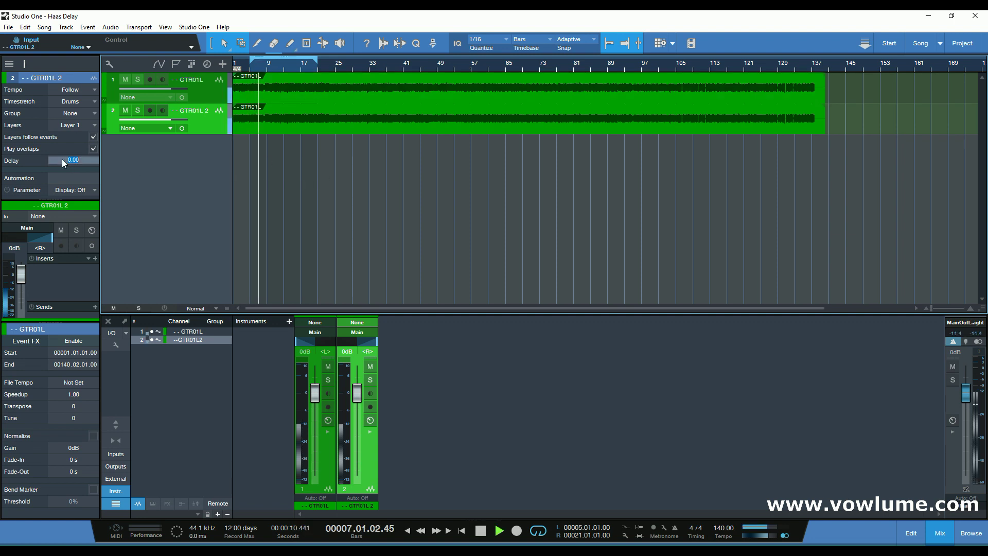
pyautogui.scroll(2, 65, 163)
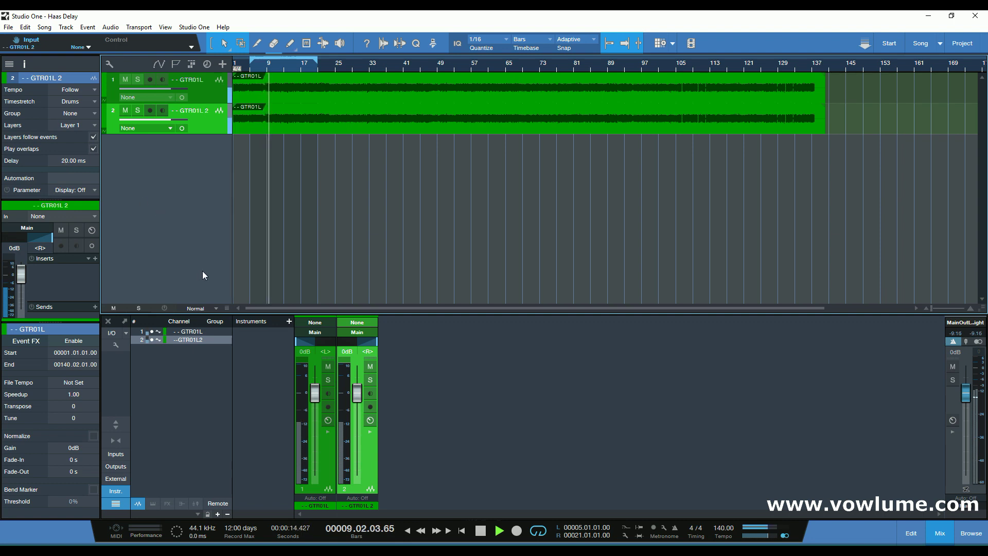
pyautogui.press('space')
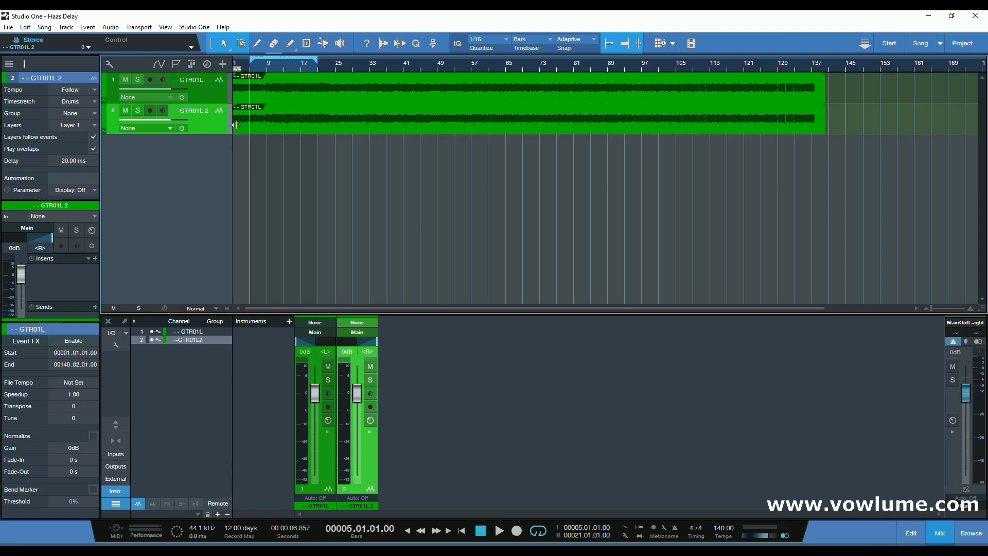
# Check the delay settings of both guitar tracks and set the duplicate's delay to 28 ms during loop playback.
pyautogui.click(215, 93)
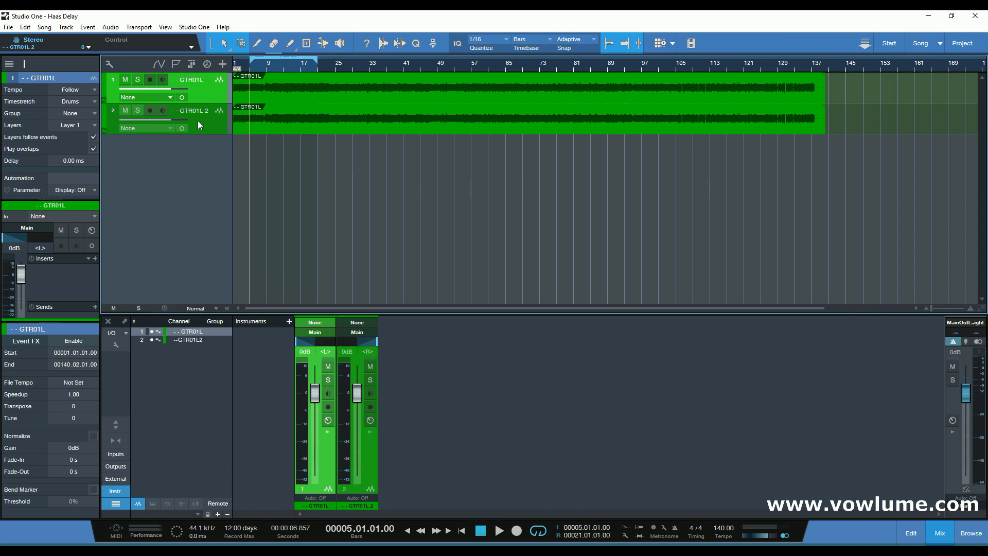
pyautogui.click(214, 124)
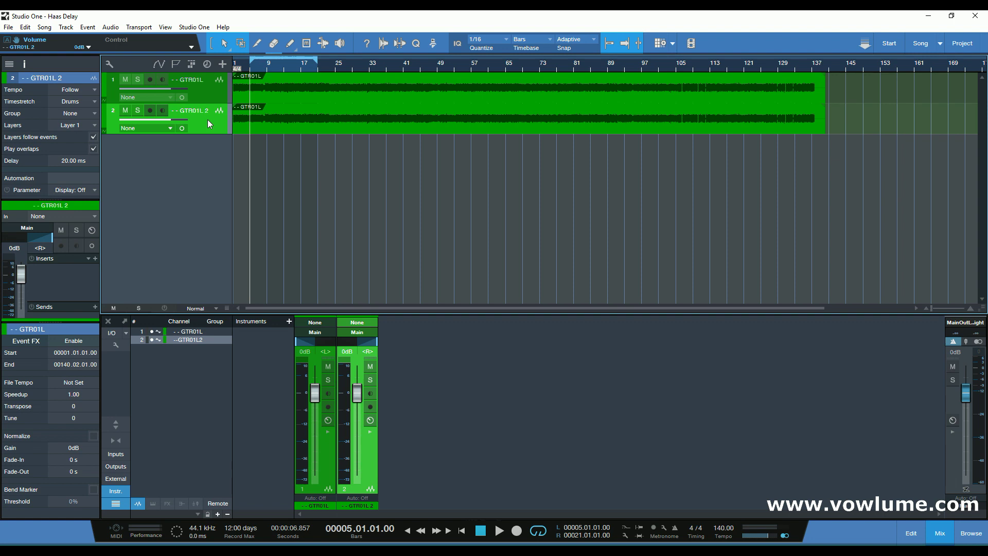
pyautogui.press('space')
pyautogui.click(66, 160)
pyautogui.write('28')
pyautogui.press('Return')
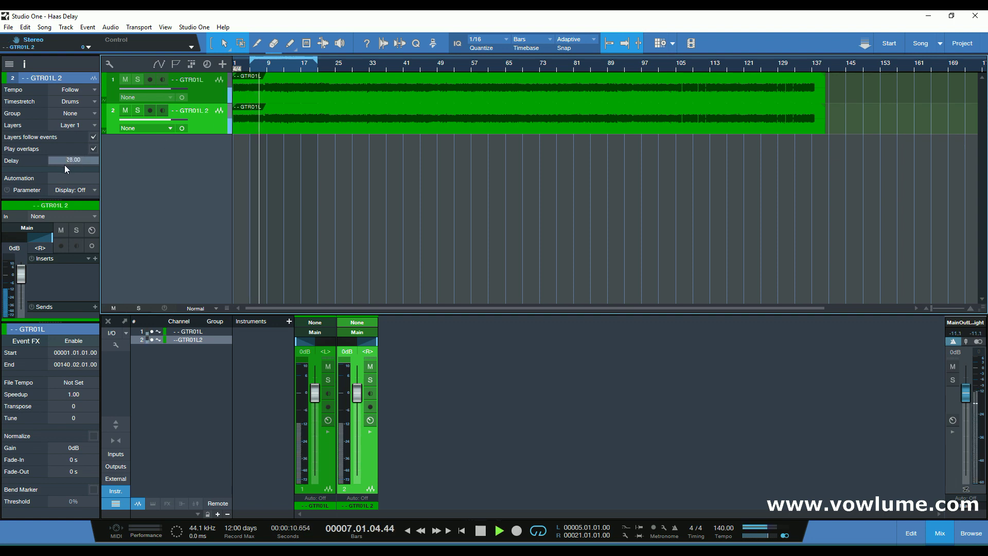
# Raise the duplicate track's delay gradually to 50 ms while the loop keeps playing.
pyautogui.scroll(3, 64, 165)
pyautogui.scroll(5, 65, 167)
pyautogui.scroll(4, 64, 165)
pyautogui.scroll(6, 65, 165)
pyautogui.scroll(4, 65, 166)
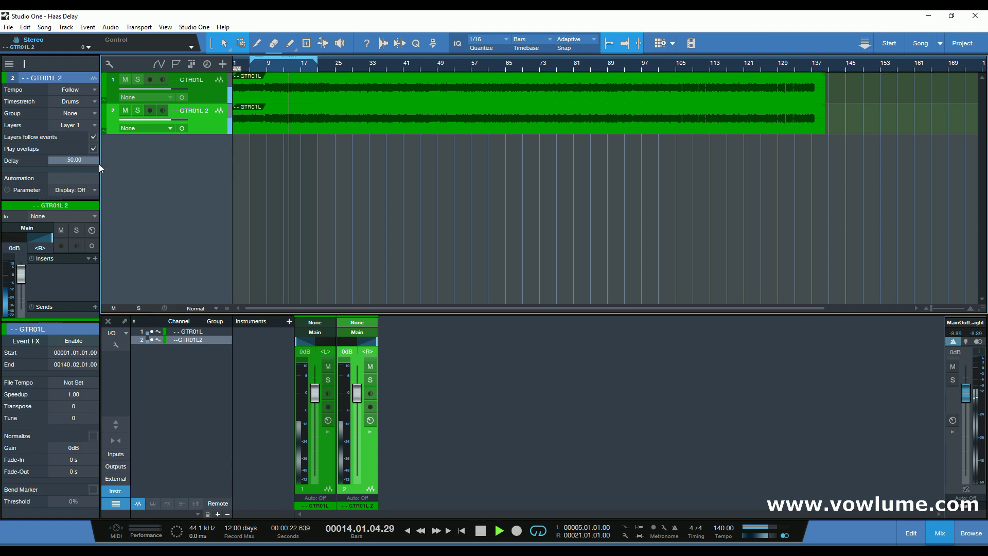
# Stop the loop playback and set the duplicate guitar track's delay to 30 ms.
pyautogui.press('space')
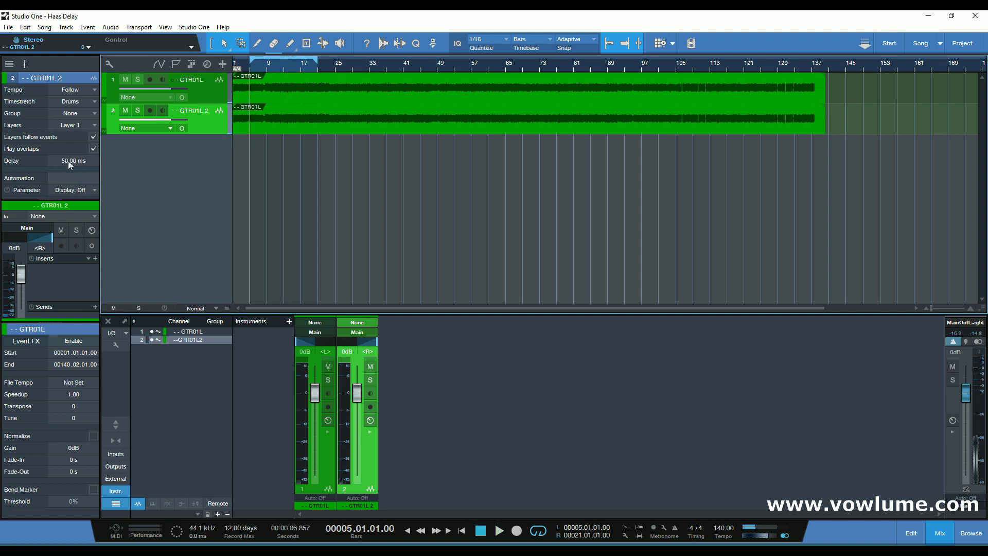
pyautogui.doubleClick(63, 162)
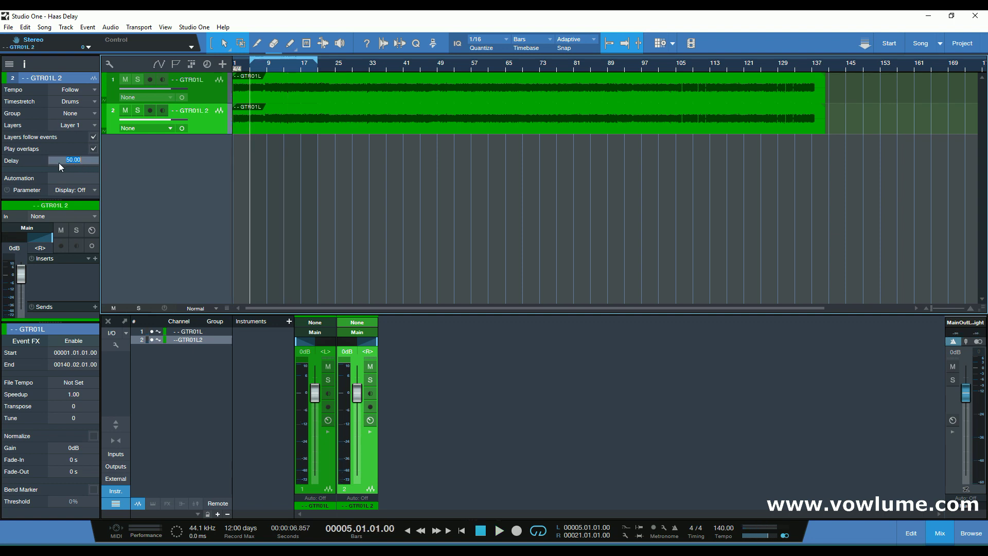
pyautogui.write('30')
pyautogui.press('Return')
# Expand the console channels to show their inserts and sends, and insert the PreSonus Pro EQ on the original GTR01L channel.
pyautogui.click(121, 428)
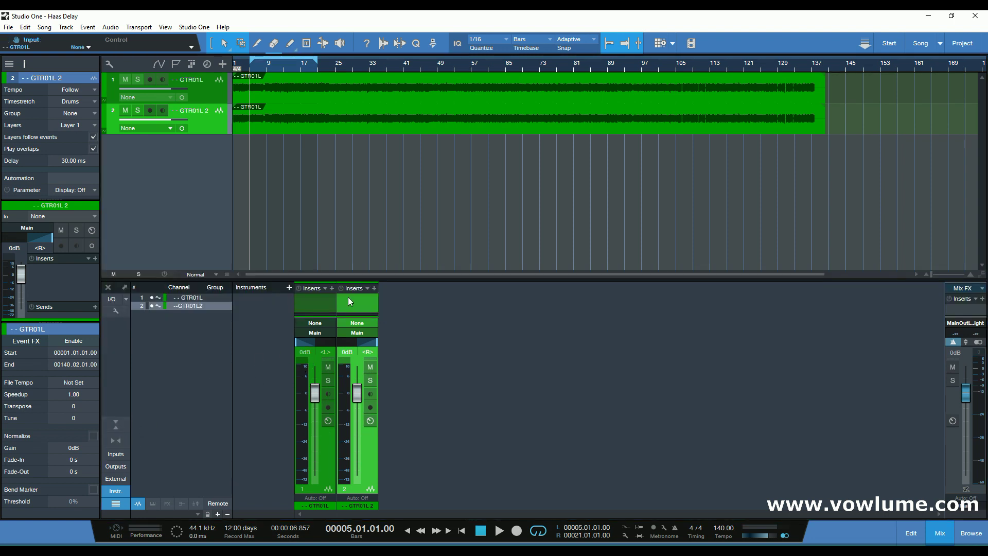
pyautogui.moveTo(338, 282); pyautogui.dragTo(346, 246)
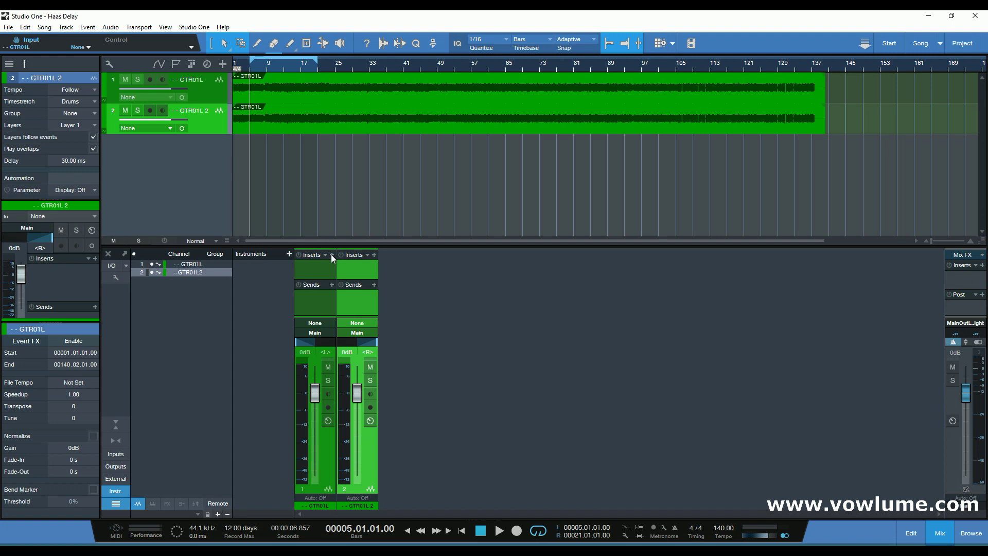
pyautogui.click(332, 254)
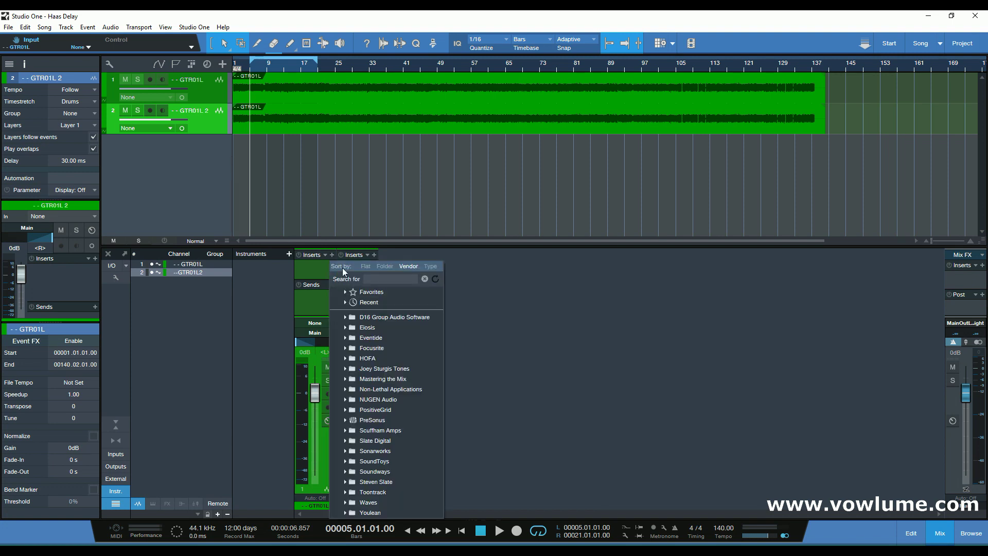
pyautogui.click(349, 421)
pyautogui.scroll(-6, 394, 448)
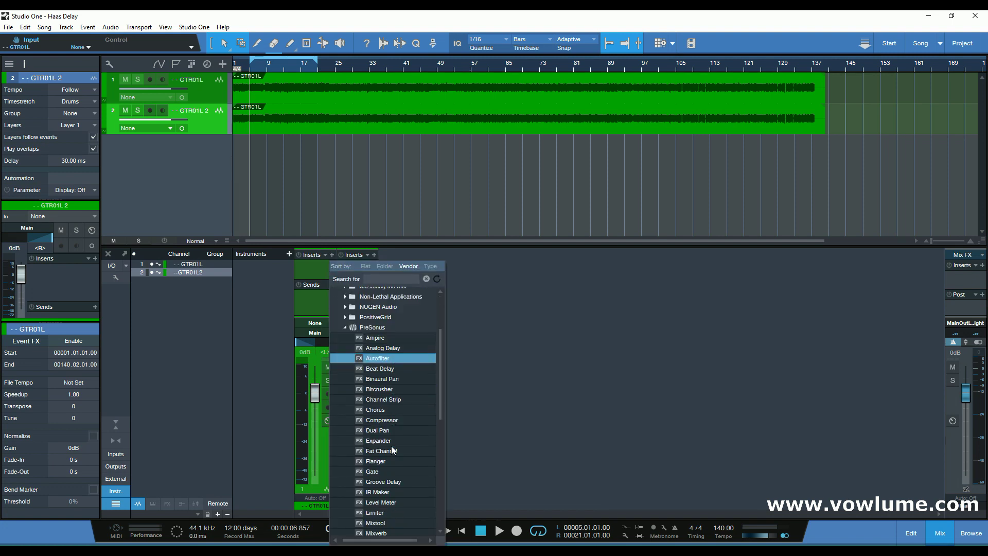
pyautogui.scroll(-2, 393, 450)
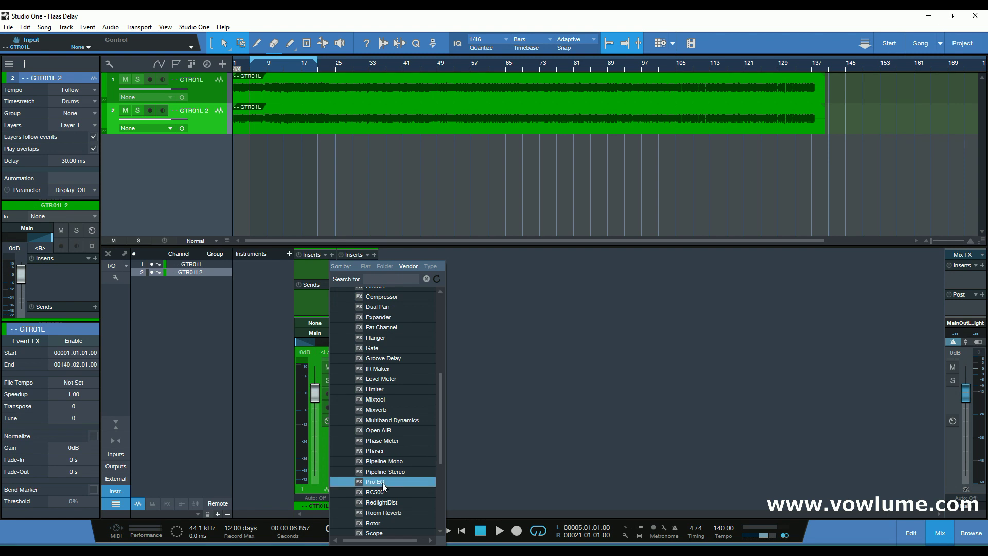
pyautogui.click(384, 482)
pyautogui.moveTo(449, 126); pyautogui.dragTo(543, 153)
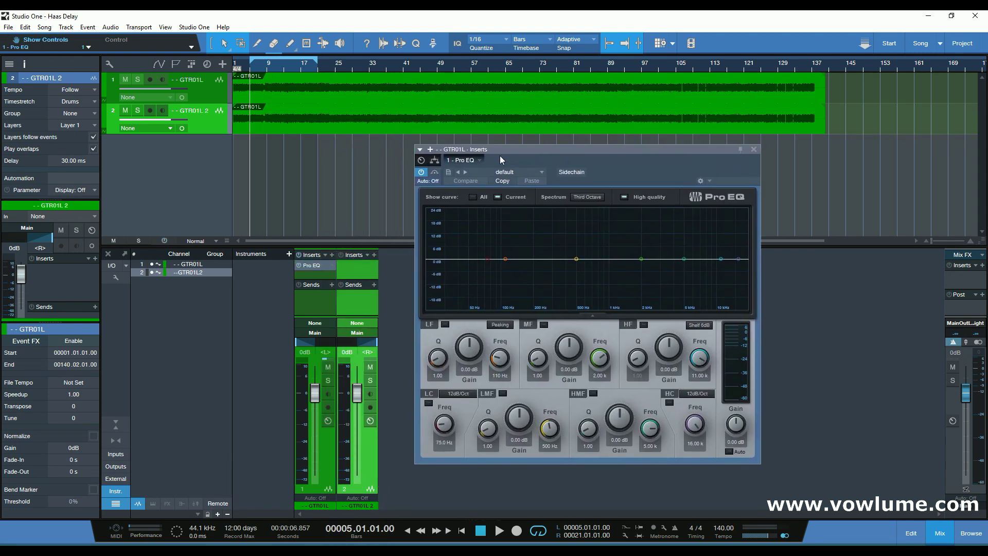
# During loop playback, cut Pro EQ's LMF band by about 2.82 dB at about 573 Hz, and stop playback.
pyautogui.press('space')
pyautogui.moveTo(577, 259)
pyautogui.mouseDown()
pyautogui.moveTo(580, 295)
pyautogui.moveTo(580, 237)
pyautogui.moveTo(585, 270)
pyautogui.mouseUp()
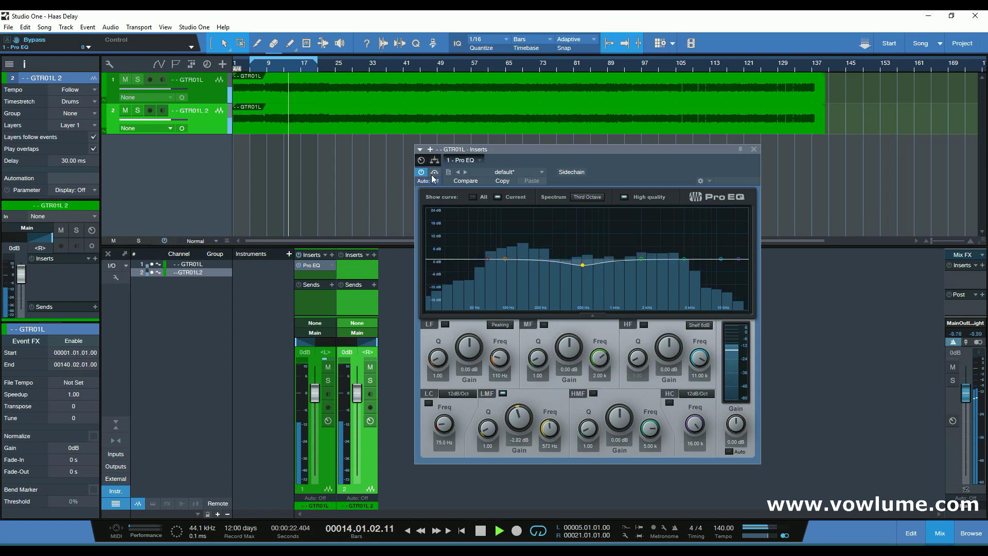
pyautogui.press('space')
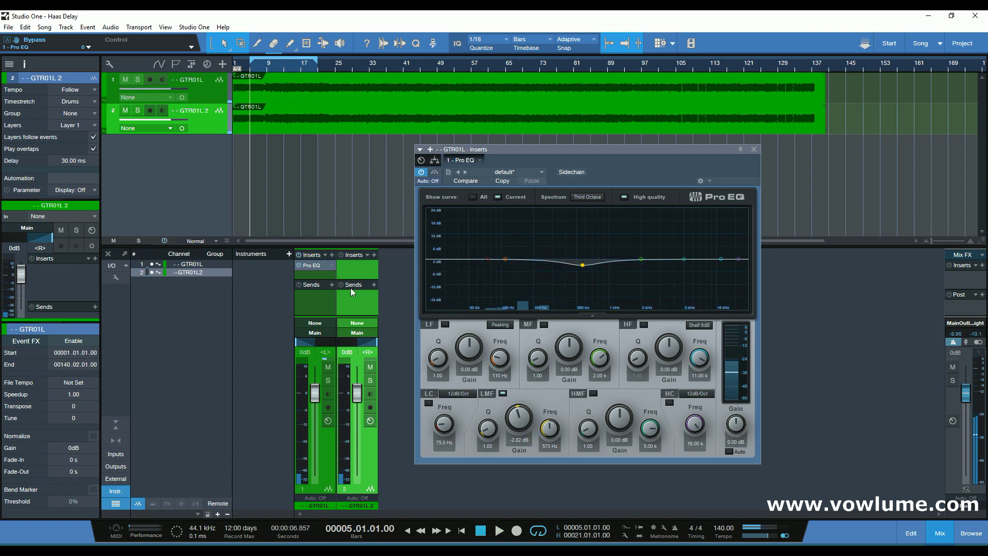
# Compare the looped guitars with the original channel's Pro EQ bypassed and active.
pyautogui.moveTo(353, 248); pyautogui.dragTo(352, 238)
pyautogui.moveTo(339, 274); pyautogui.dragTo(318, 291)
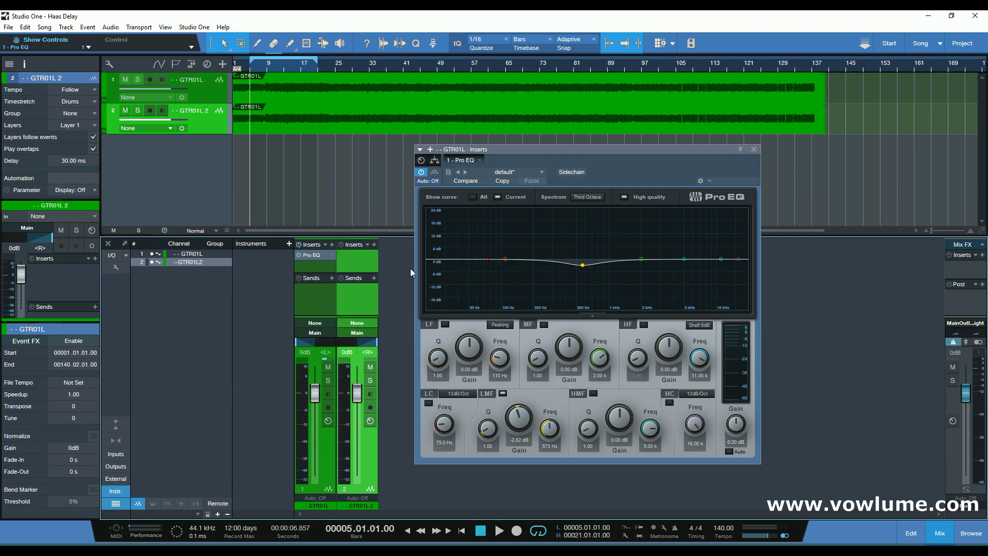
pyautogui.click(361, 291)
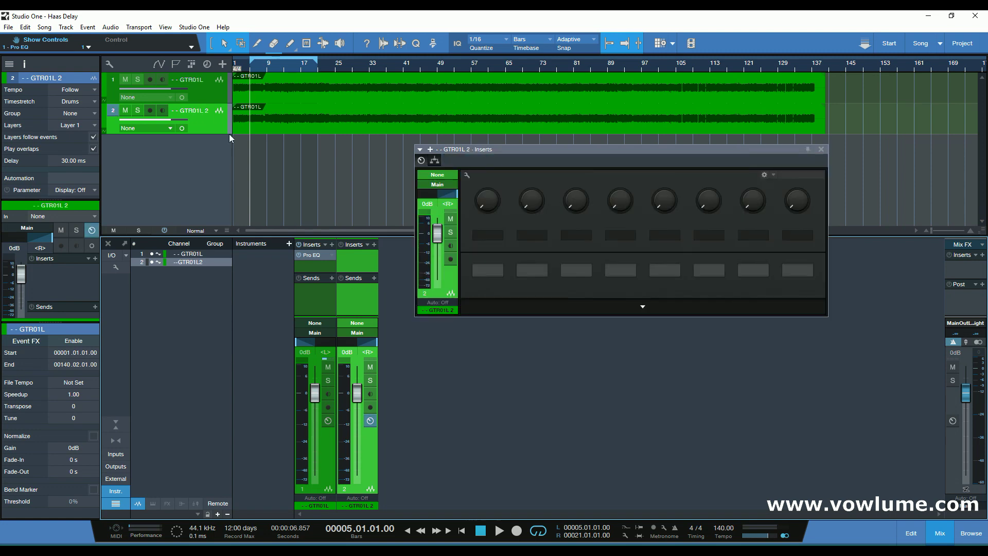
pyautogui.click(299, 294)
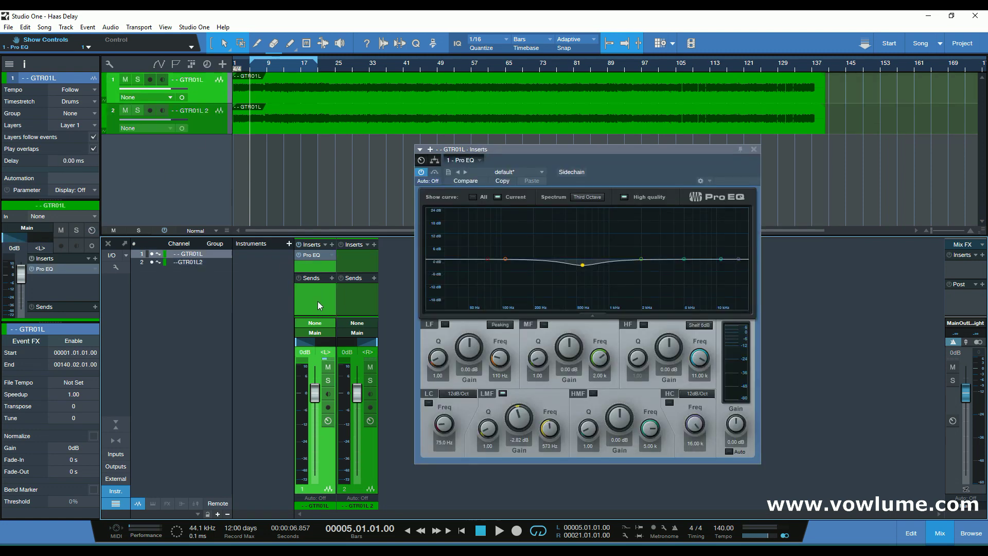
pyautogui.click(298, 256)
pyautogui.press('space')
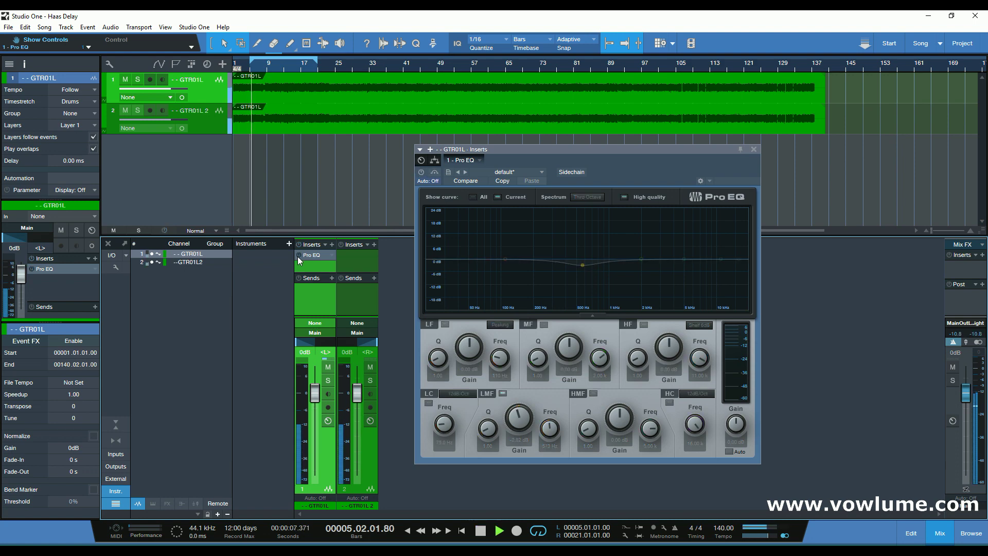
pyautogui.click(298, 256)
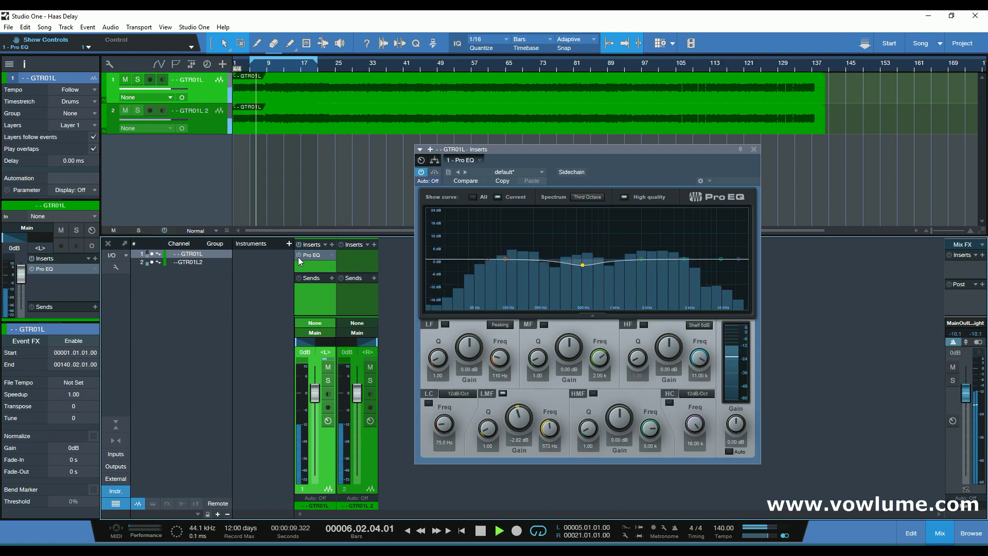
pyautogui.click(298, 257)
pyautogui.click(298, 257)
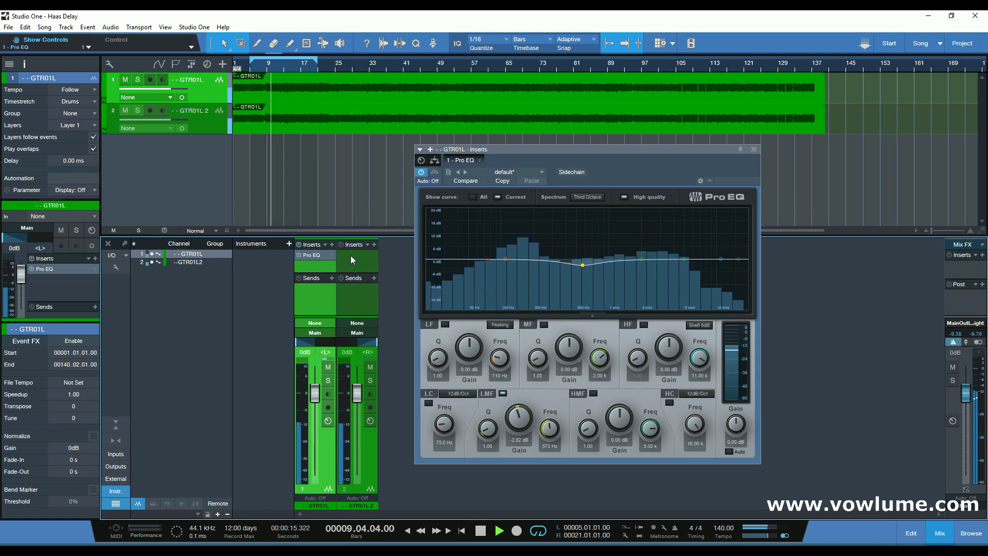
# Add a low cut at about 80.9 Hz and a high cut at about 10.92 kHz in Pro EQ, comparing the result against bypass.
pyautogui.moveTo(487, 258); pyautogui.dragTo(492, 263)
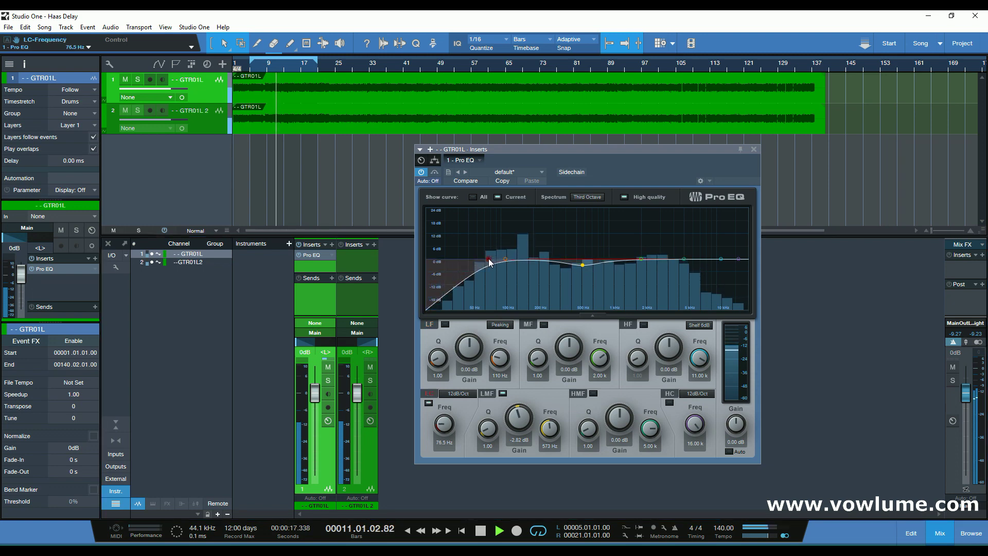
pyautogui.moveTo(739, 259); pyautogui.dragTo(720, 267)
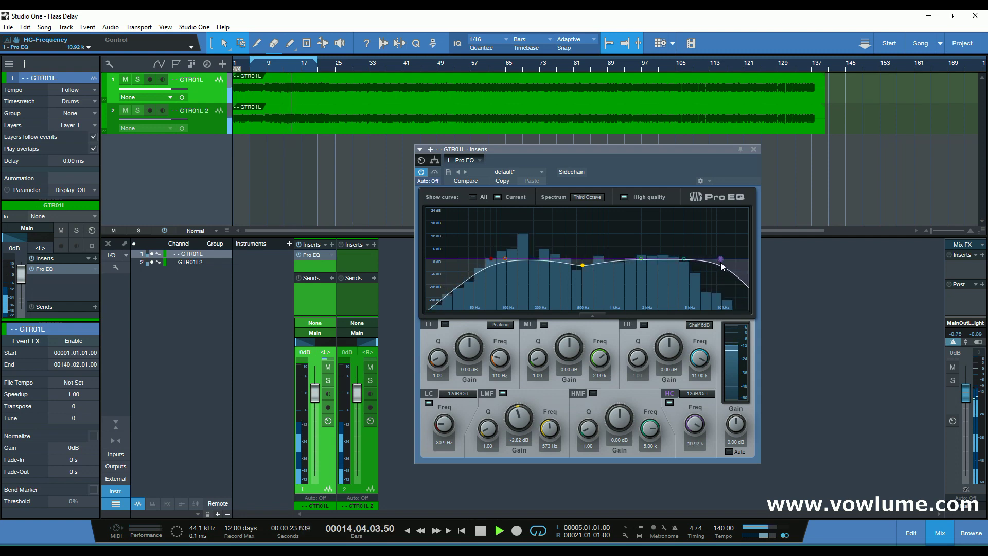
pyautogui.click(435, 172)
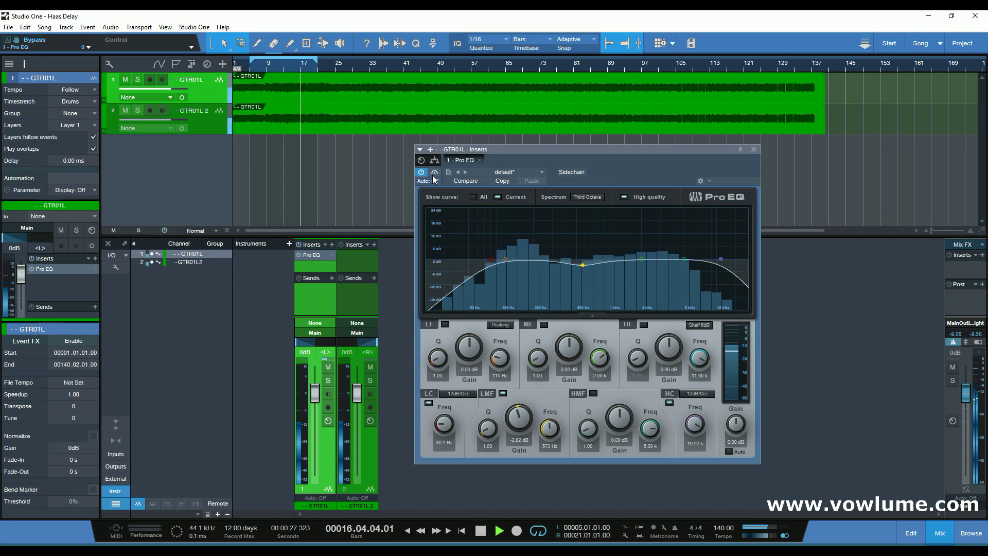
pyautogui.click(434, 175)
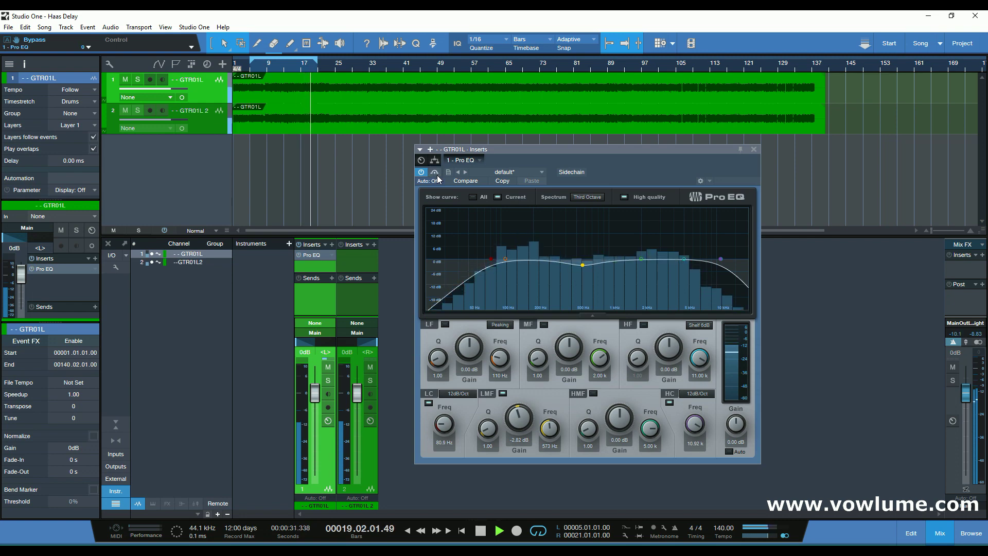
pyautogui.click(754, 150)
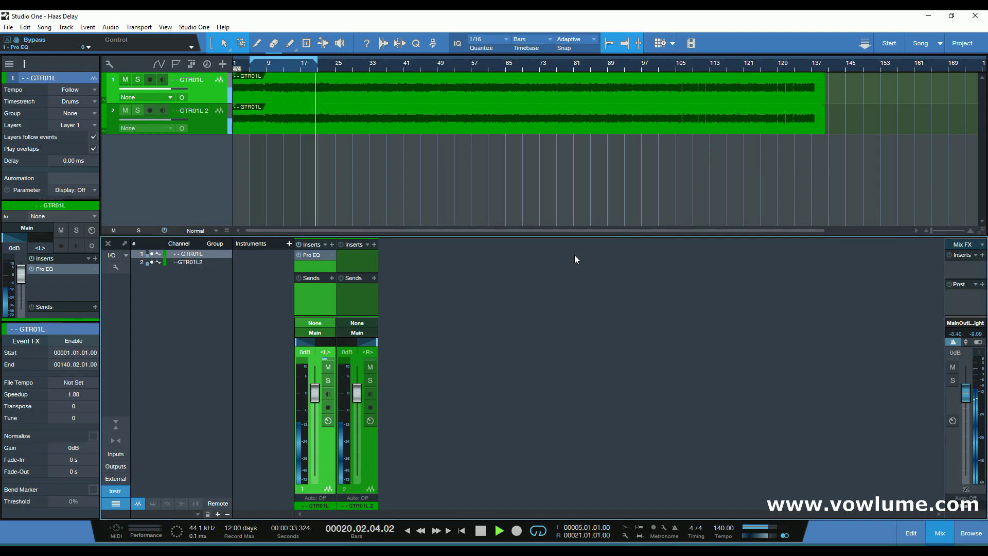
pyautogui.press('space')
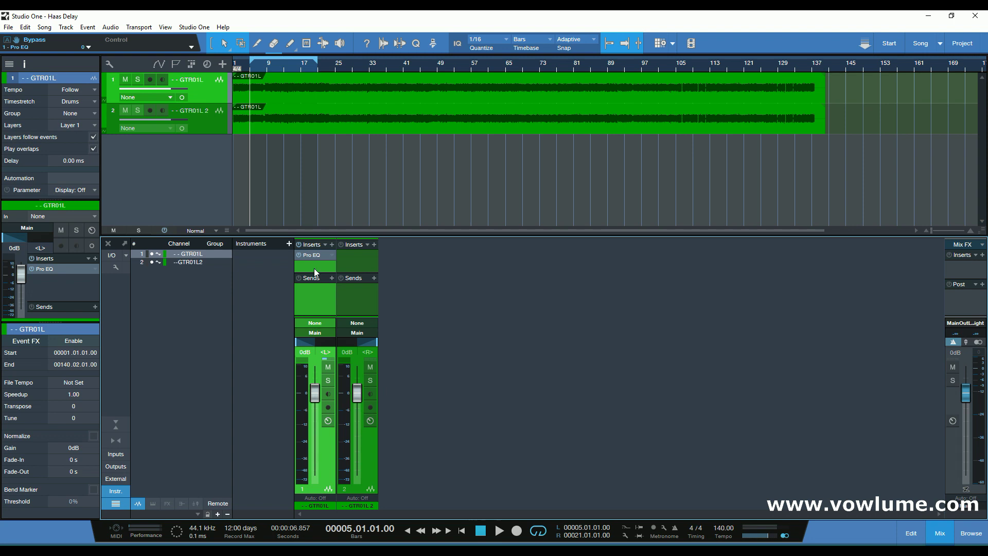
# Examine the duplicate track's delay, and hide and reshow the inspector that holds the Delay setting.
pyautogui.click(211, 122)
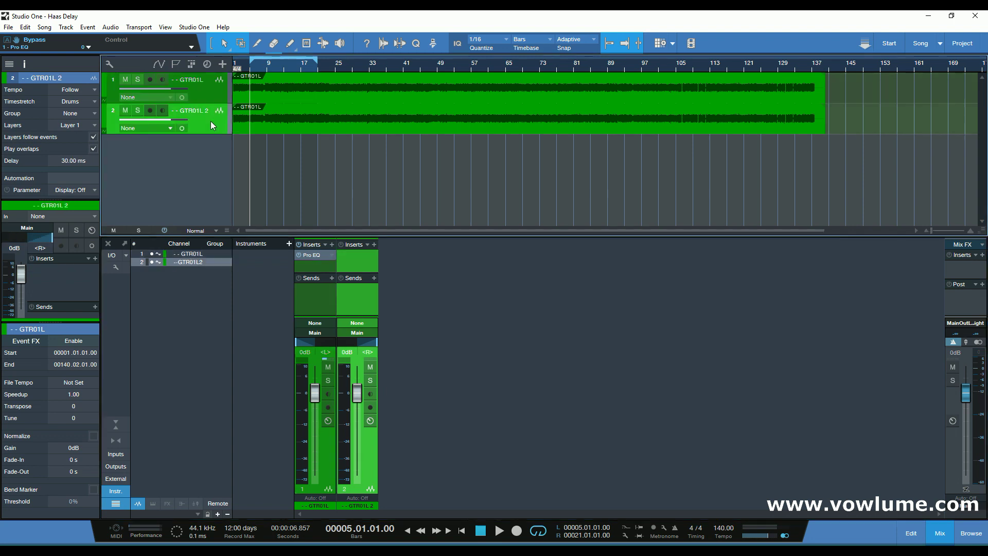
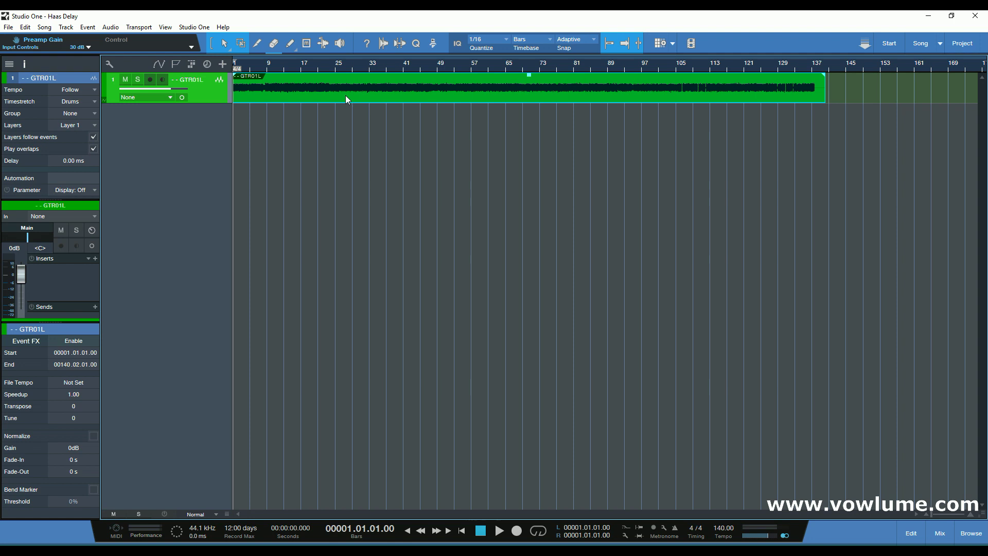
pyautogui.click(24, 65)
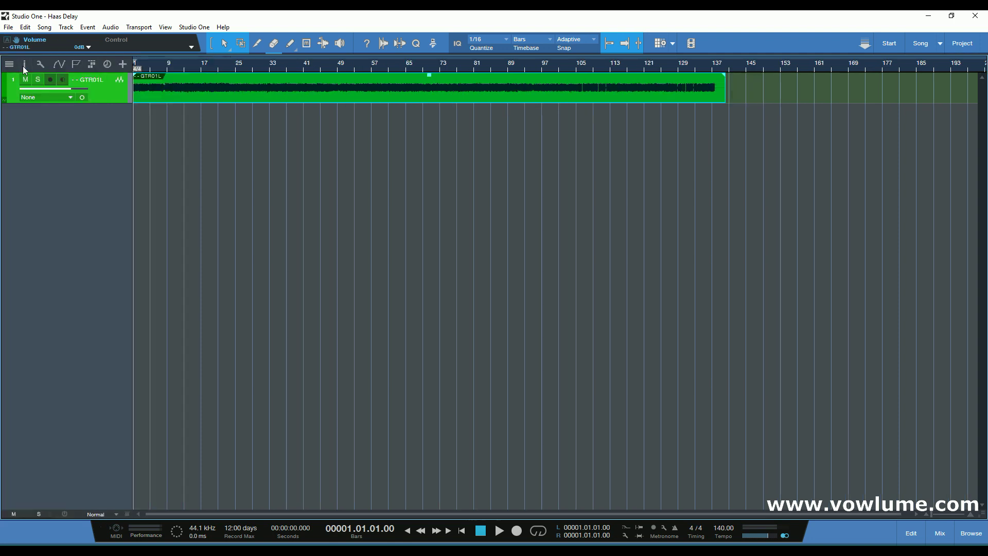
pyautogui.click(24, 65)
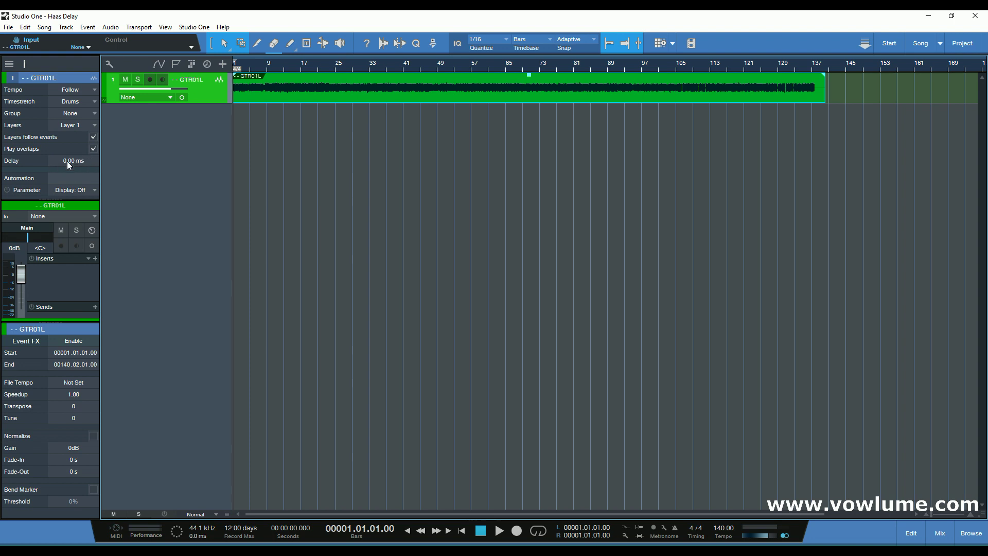
# Make a complete duplicate of the GTR01L track and show the mix console.
pyautogui.rightClick(207, 89)
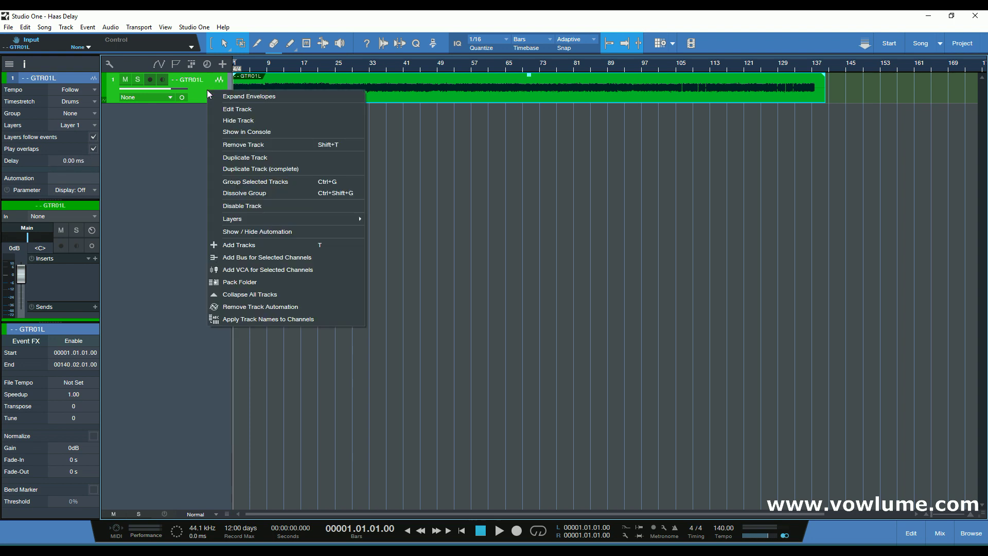
pyautogui.click(223, 169)
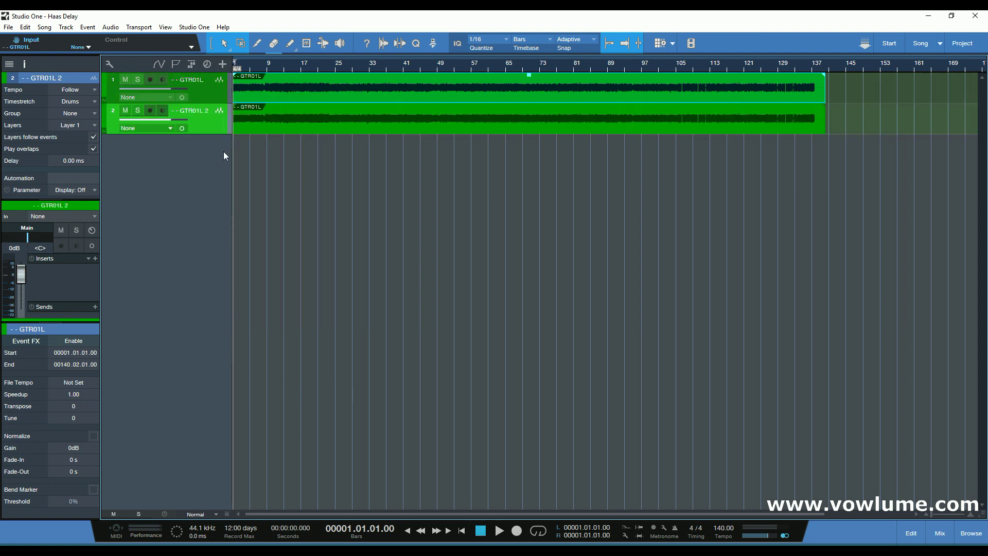
pyautogui.click(940, 533)
# Pan the original guitar hard left and its duplicate hard right, and reset both channels to center.
pyautogui.moveTo(315, 341); pyautogui.dragTo(282, 342)
pyautogui.moveTo(363, 345); pyautogui.dragTo(381, 343)
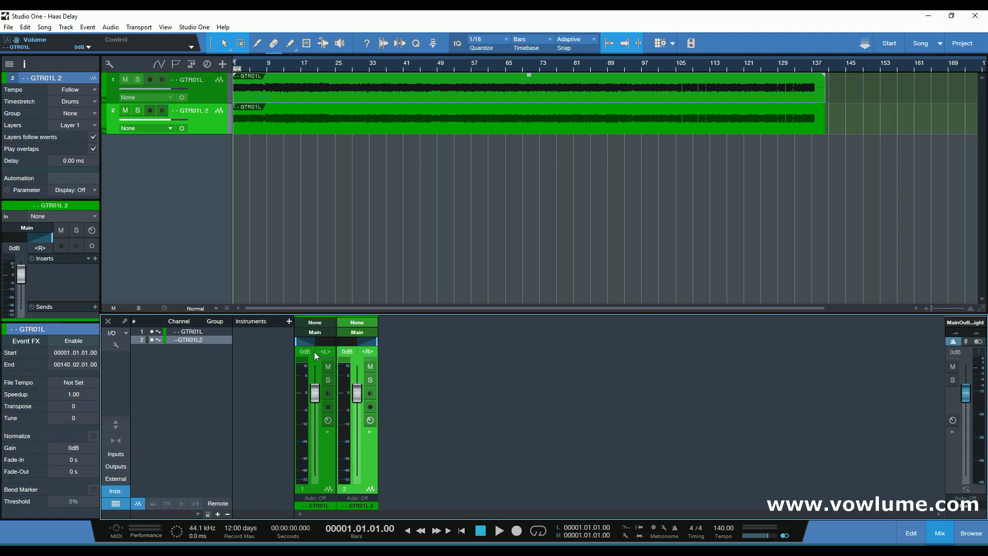
pyautogui.keyDown('alt'); pyautogui.click(312, 343); pyautogui.keyUp('alt')
pyautogui.keyDown('alt'); pyautogui.click(362, 341); pyautogui.keyUp('alt')
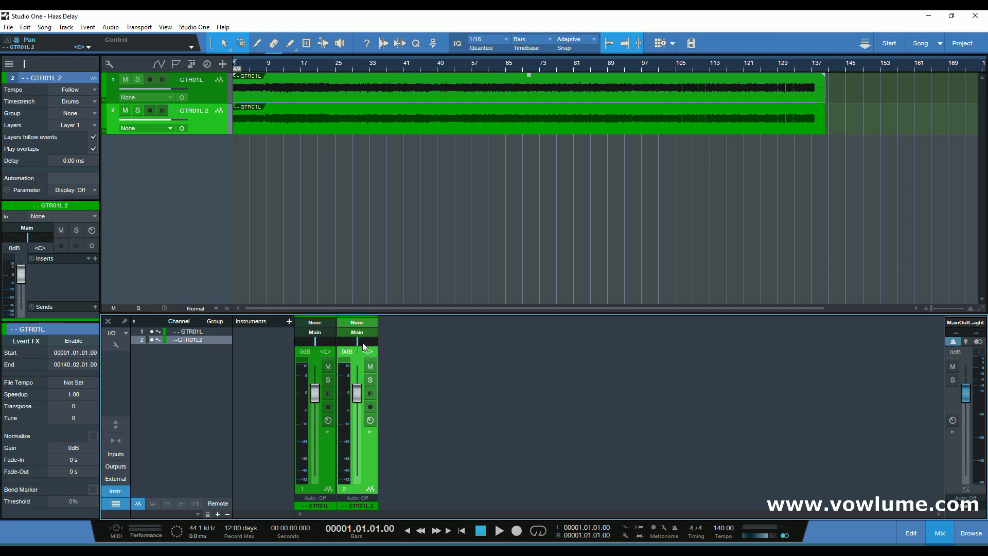
# Solo the original GTR01L channel and audition it panned center from the start of the song.
pyautogui.click(330, 380)
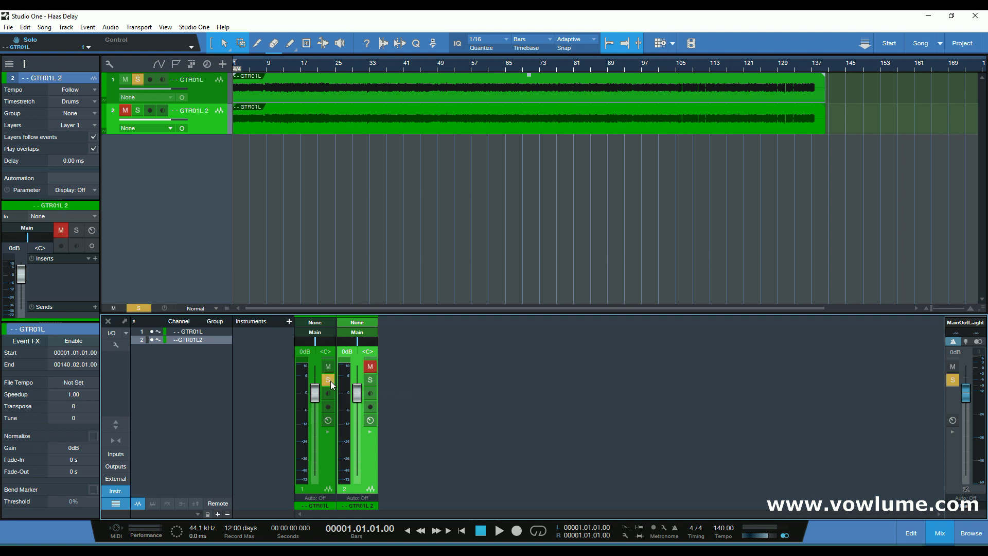
pyautogui.press('space')
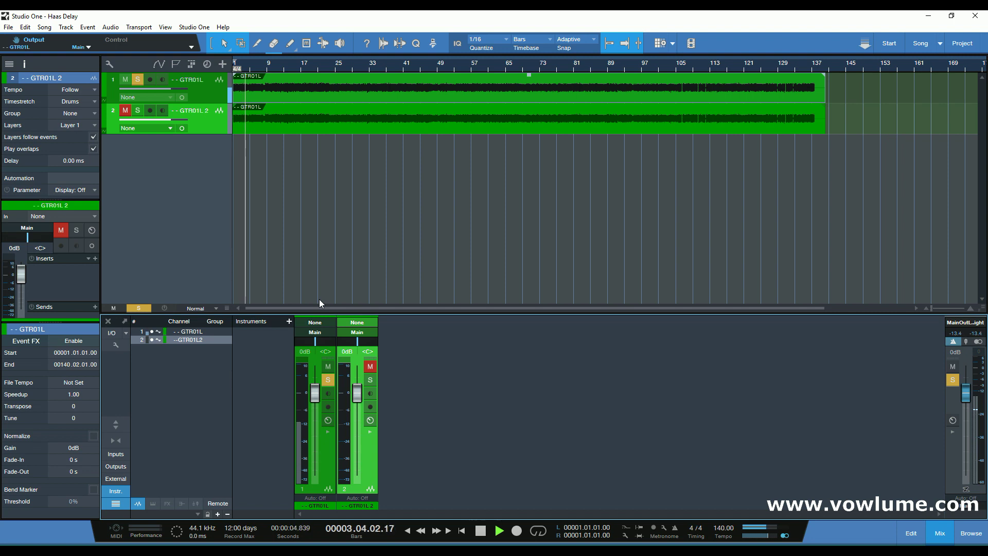
pyautogui.press('space')
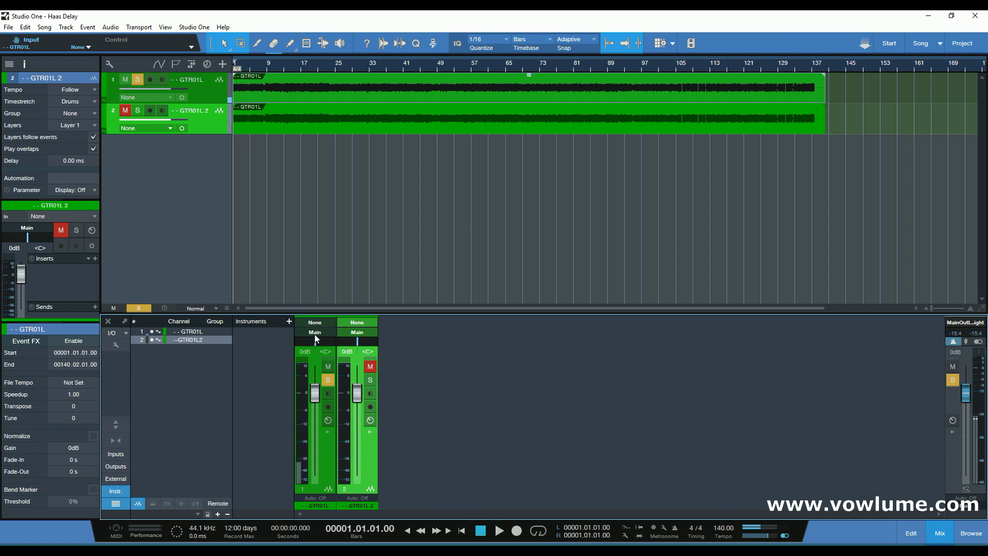
# Pan the original guitar channel hard left and the duplicate channel hard right.
pyautogui.moveTo(315, 342); pyautogui.dragTo(296, 342)
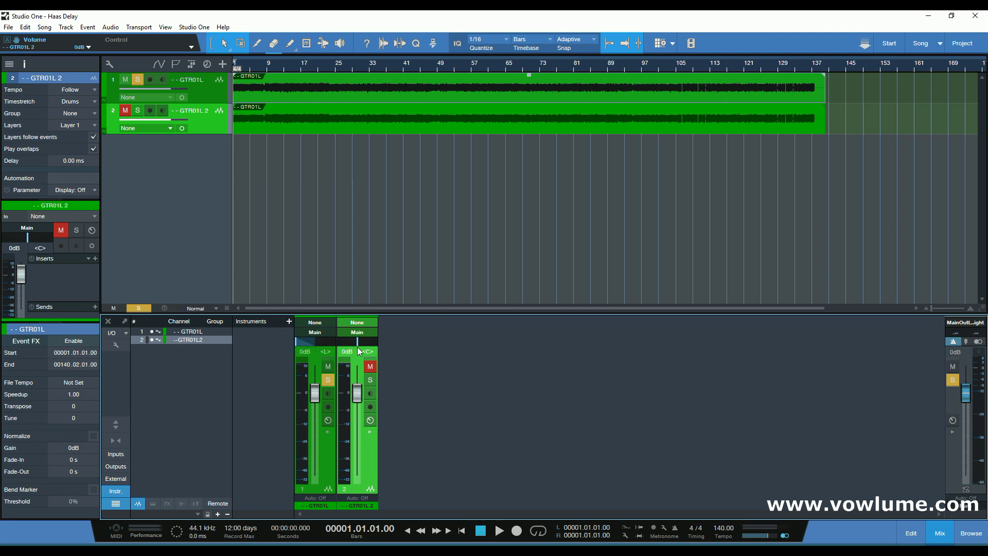
pyautogui.moveTo(360, 341); pyautogui.dragTo(383, 341)
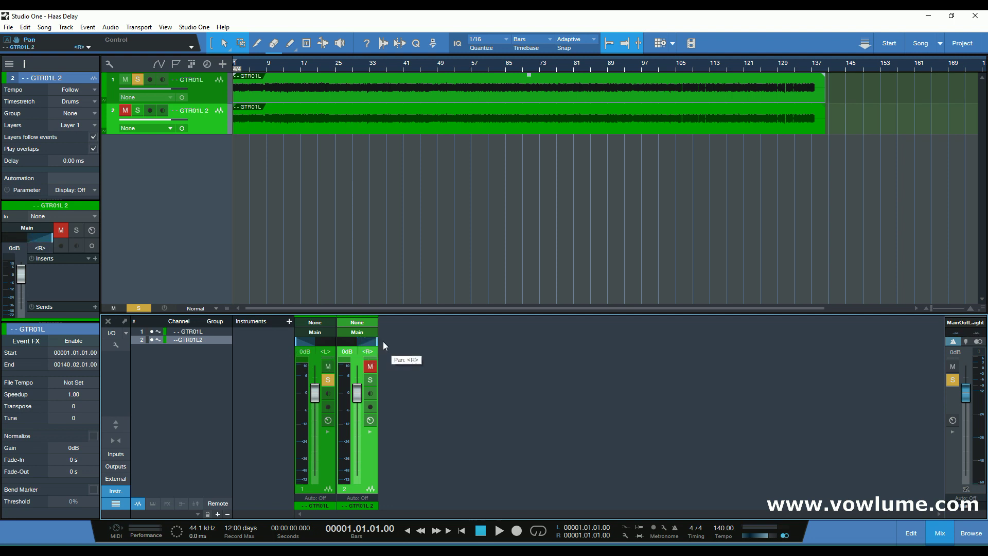
# Clear the solo and mute on both guitar channels and enable looped playback from bar 5 to bar 21.
pyautogui.click(323, 383)
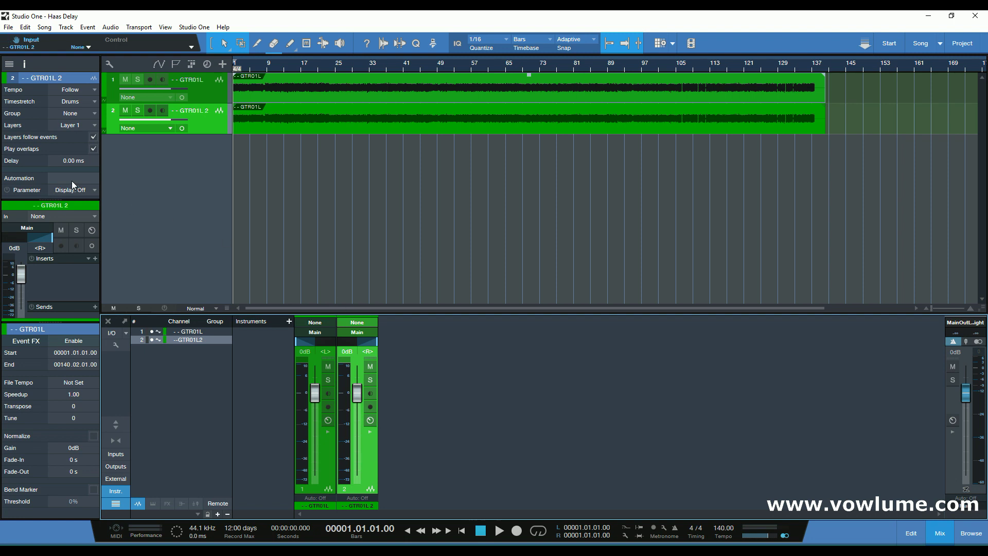
pyautogui.click(71, 162)
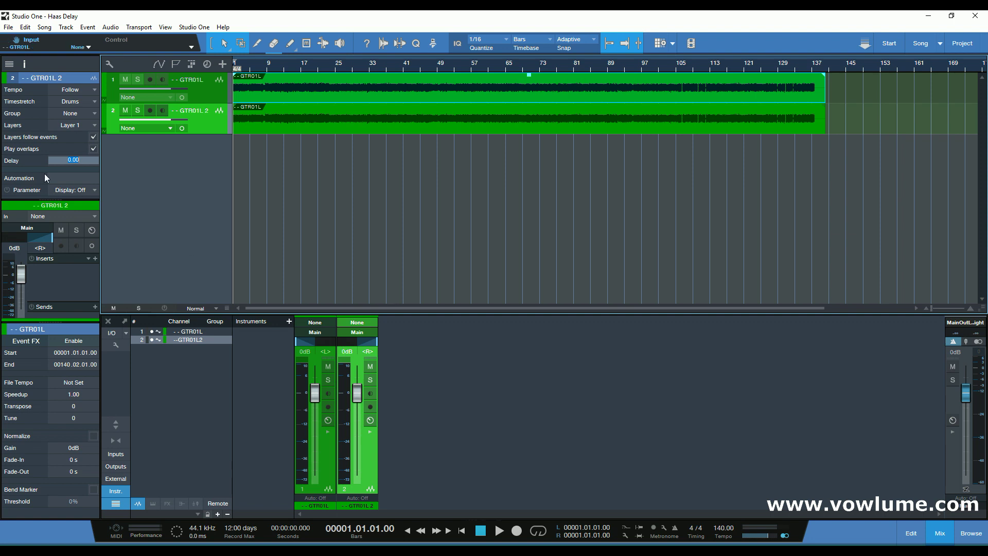
pyautogui.press('Return')
pyautogui.moveTo(249, 55); pyautogui.dragTo(315, 60)
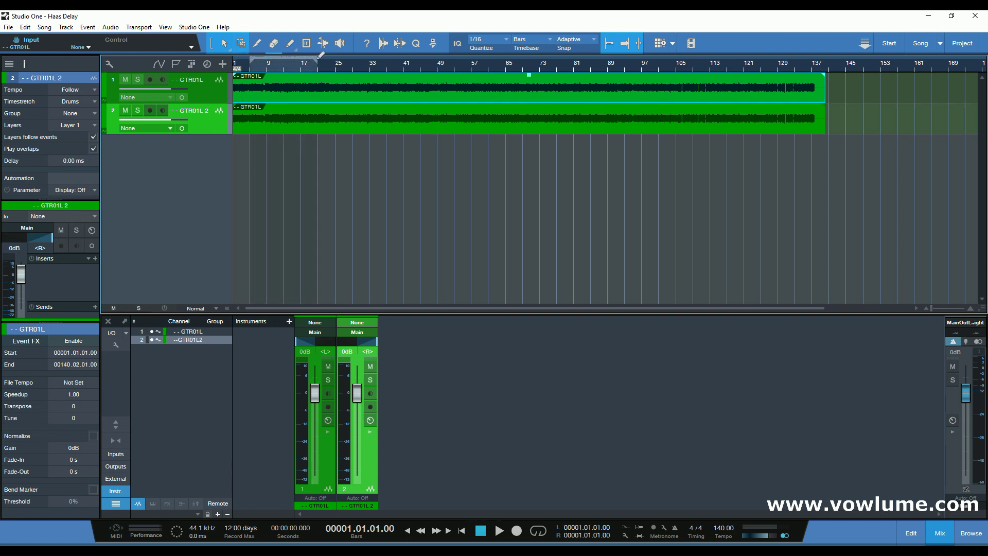
pyautogui.press('KP_Divide')
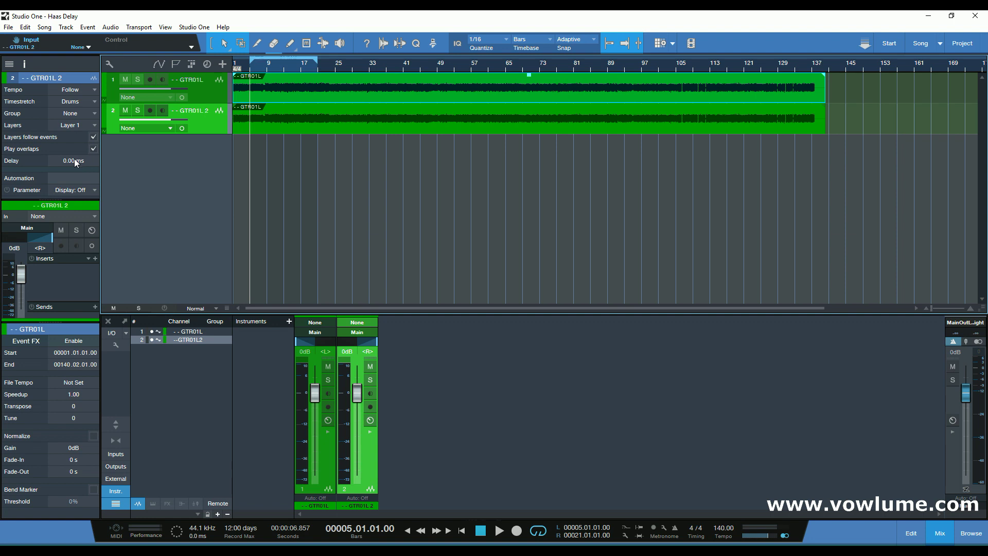
# Play the loop while gradually raising the GTR01L 2 track delay to 30 ms.
pyautogui.press('space')
pyautogui.scroll(2, 74, 158)
pyautogui.scroll(5, 72, 161)
pyautogui.scroll(3, 72, 161)
pyautogui.scroll(3, 72, 160)
pyautogui.scroll(4, 72, 160)
pyautogui.scroll(3, 72, 160)
pyautogui.scroll(1, 72, 161)
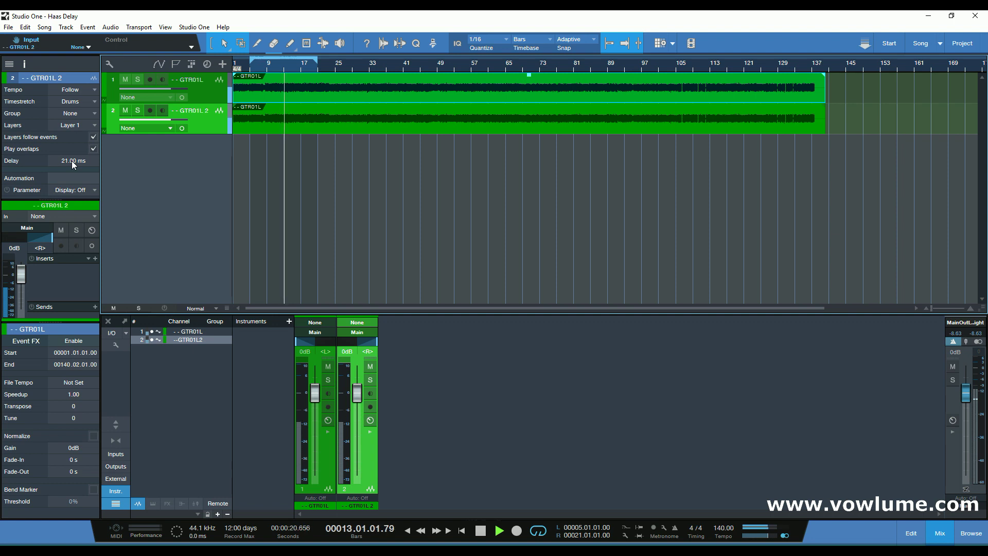
pyautogui.scroll(4, 72, 161)
pyautogui.scroll(5, 72, 161)
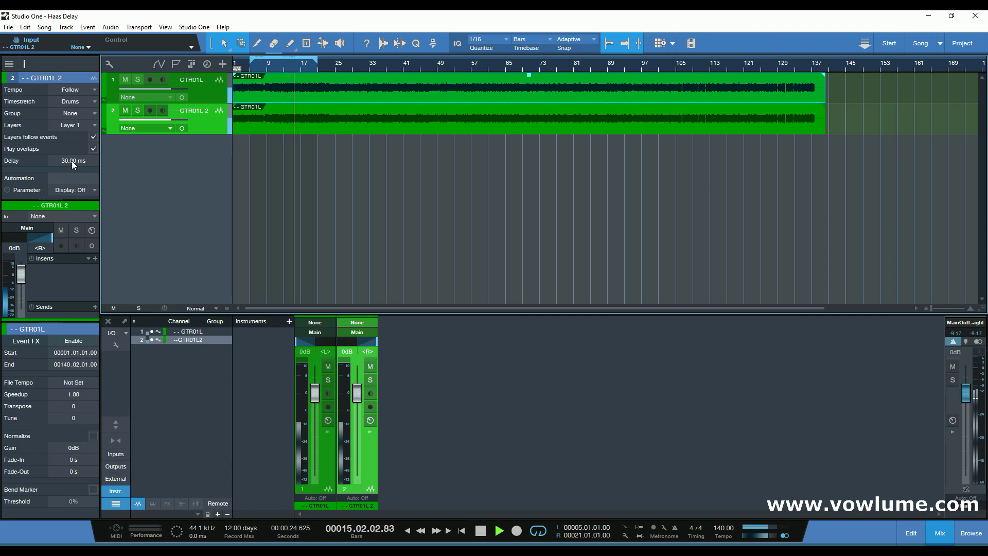
pyautogui.press('space')
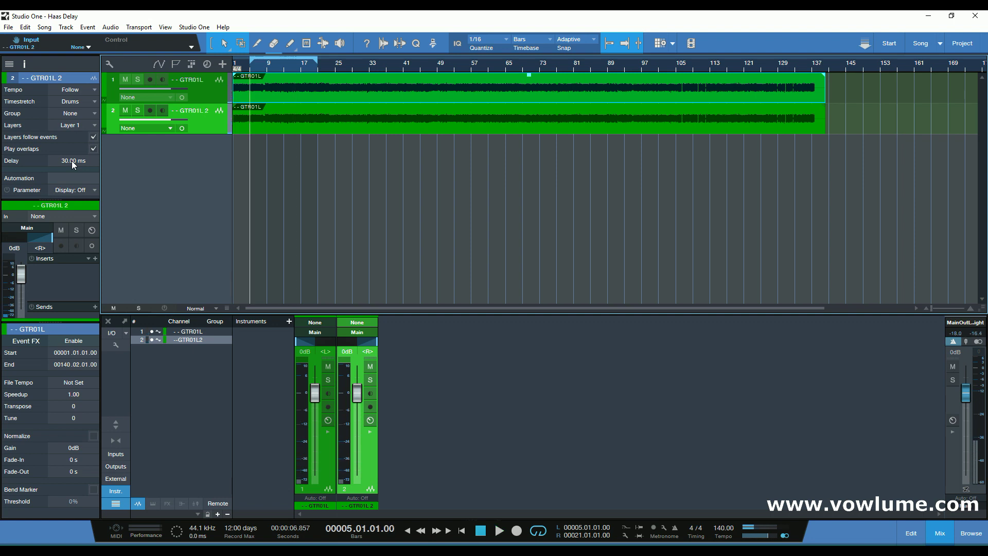
# Reset the GTR01L 2 track delay to 0 ms and audition the loop without any delay.
pyautogui.keyDown('ctrl'); pyautogui.click(72, 160); pyautogui.keyUp('ctrl')
pyautogui.press('space')
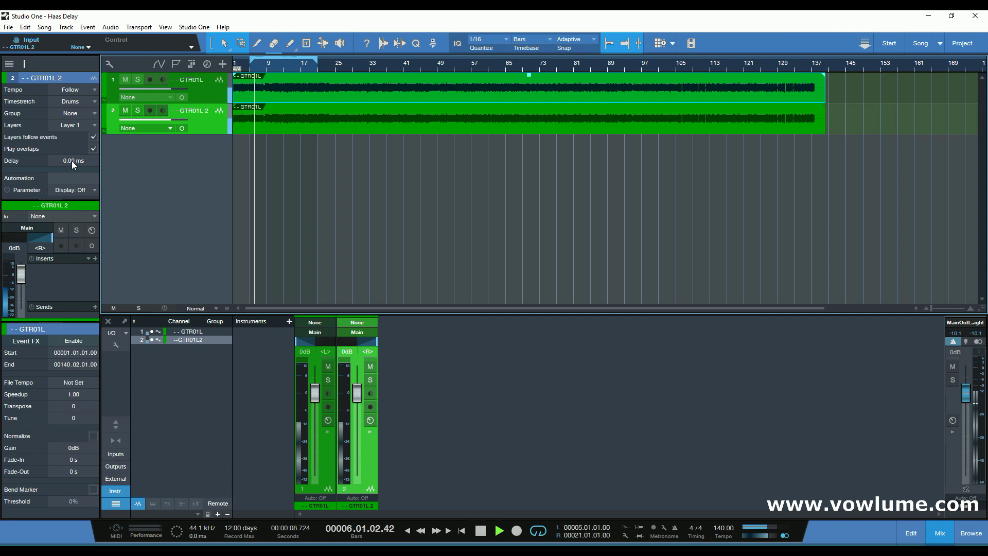
pyautogui.press('space')
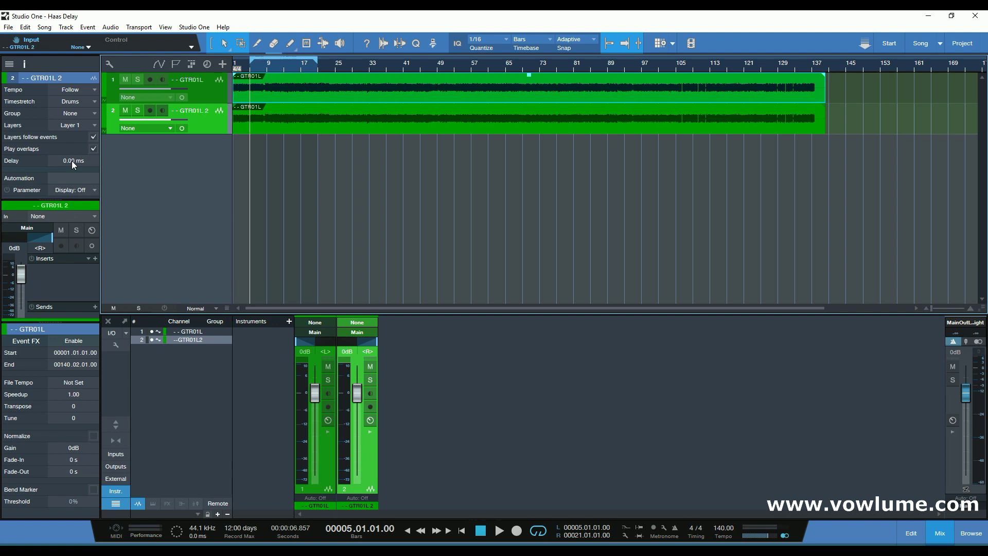
pyautogui.press('space')
pyautogui.press('space')
pyautogui.click(72, 161)
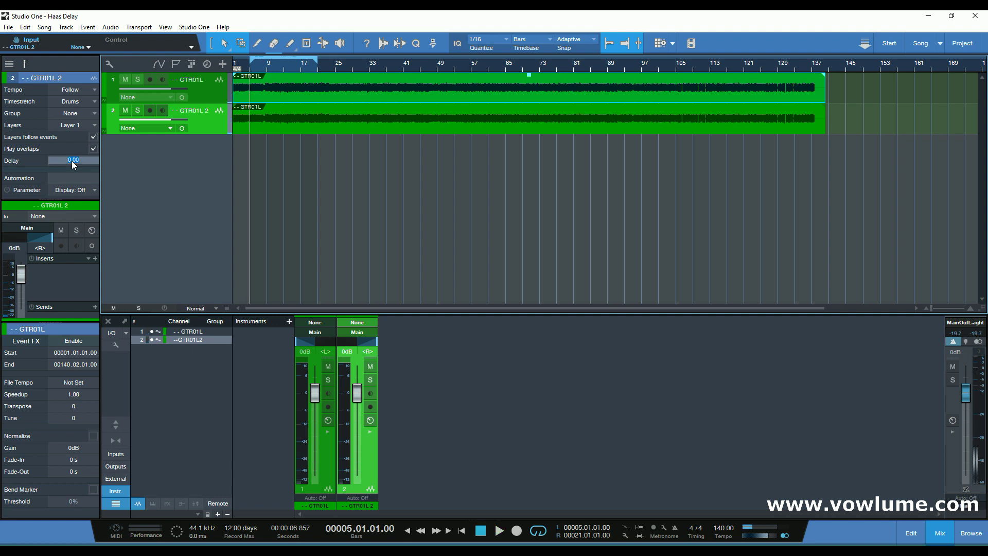
pyautogui.press('Return')
# Set the GTR01L 2 track delay to 20 ms during playback and audition the loop again from its start.
pyautogui.press('space')
pyautogui.click(69, 159)
pyautogui.write('20')
pyautogui.press('Return')
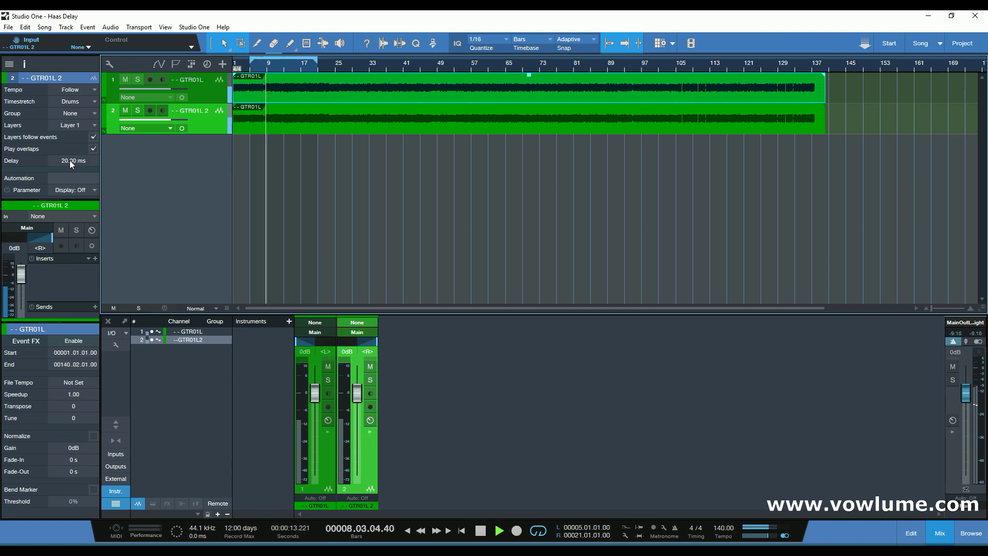
pyautogui.press('space')
pyautogui.doubleClick(69, 160)
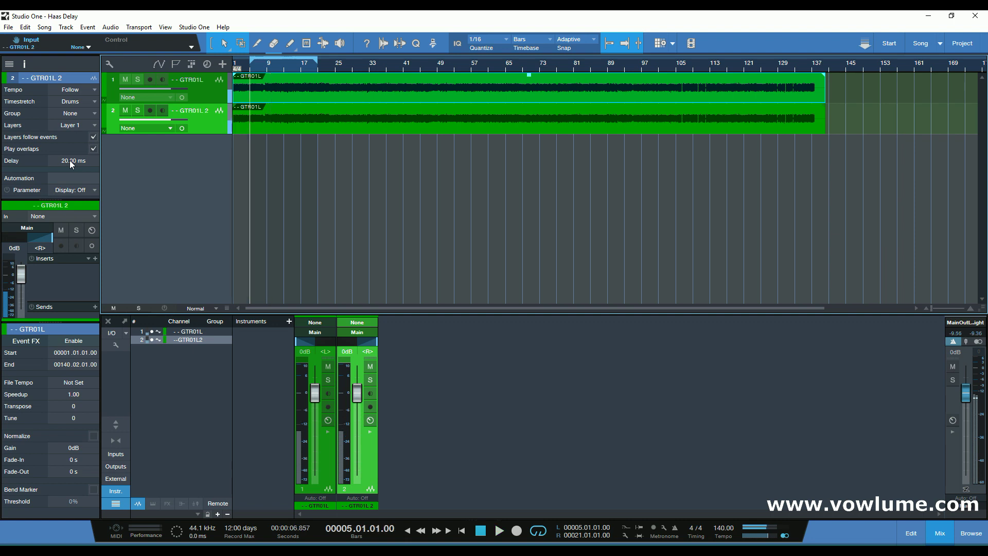
pyautogui.click(309, 178)
pyautogui.press('space')
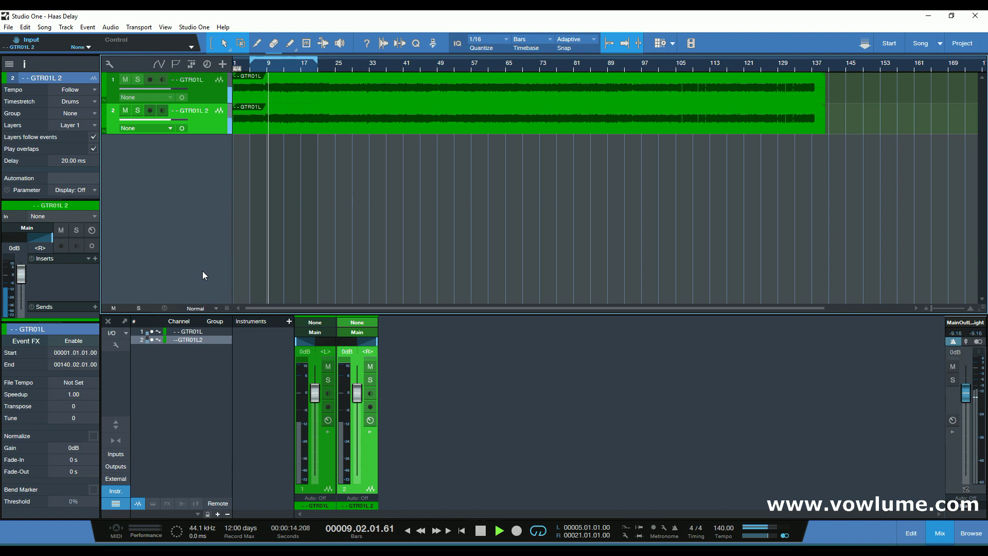
pyautogui.press('space')
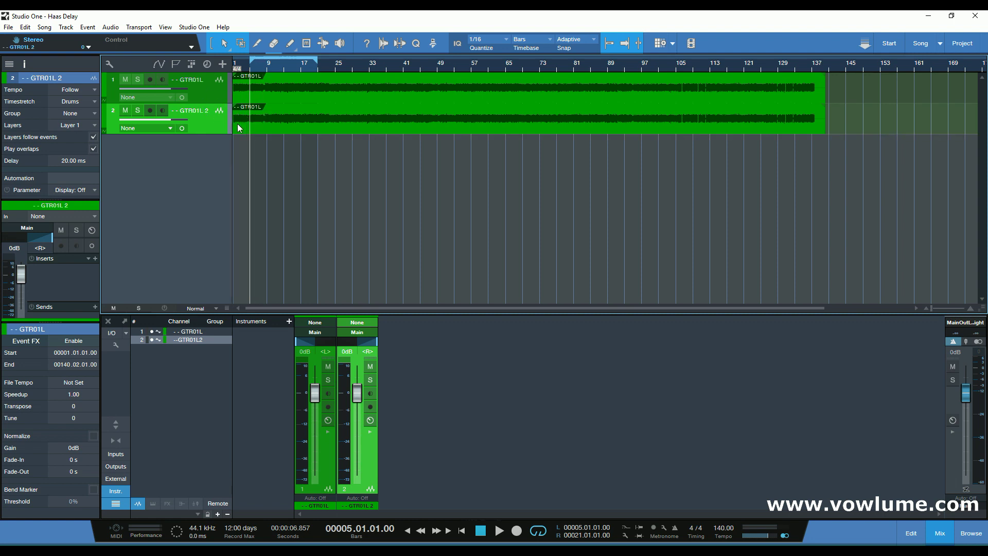
# Check the delay settings of both guitar tracks and gradually raise the GTR01L 2 delay to 50 ms while the loop plays.
pyautogui.click(216, 93)
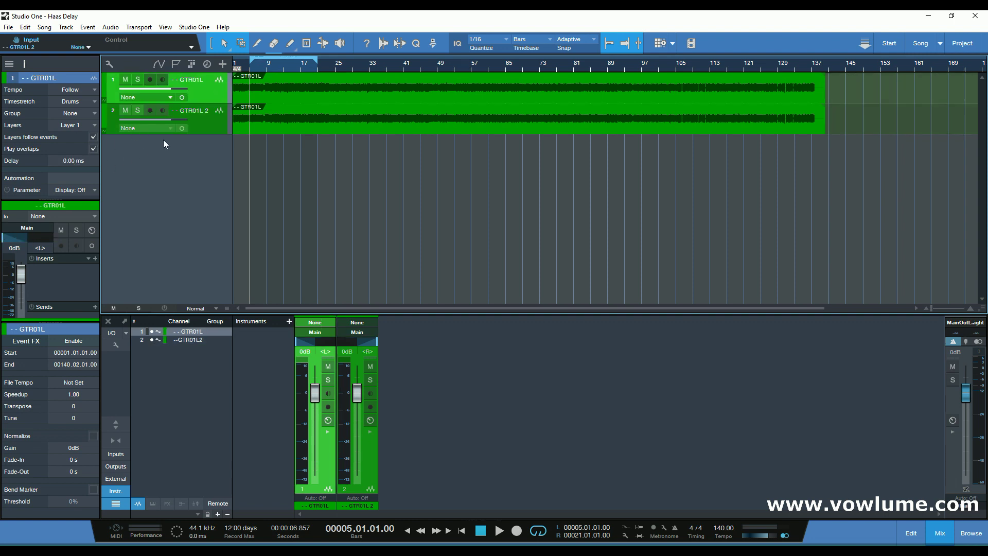
pyautogui.click(214, 125)
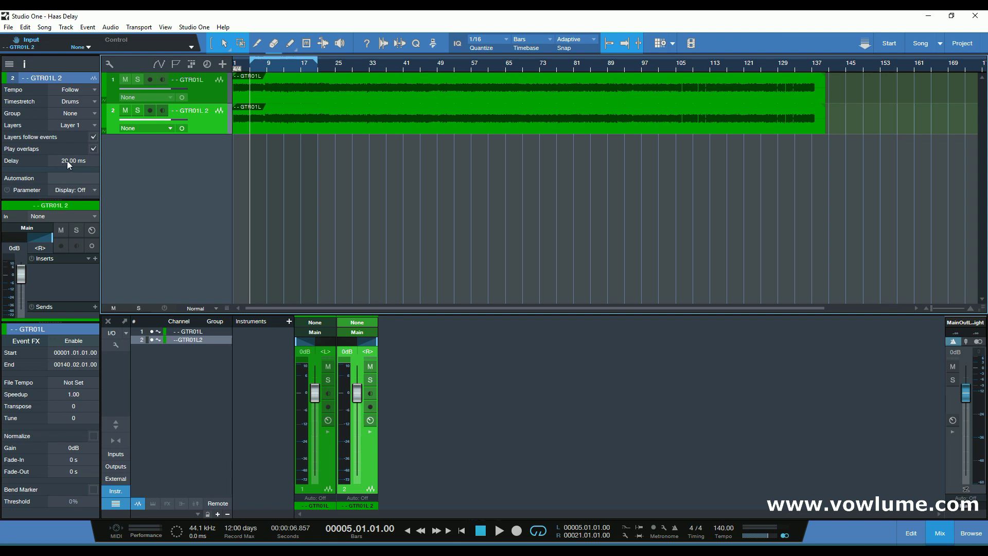
pyautogui.press('space')
pyautogui.moveTo(66, 162); pyautogui.dragTo(63, 165)
pyautogui.scroll(4, 64, 165)
pyautogui.scroll(5, 65, 165)
pyautogui.scroll(5, 65, 166)
pyautogui.scroll(6, 65, 166)
pyautogui.scroll(4, 65, 167)
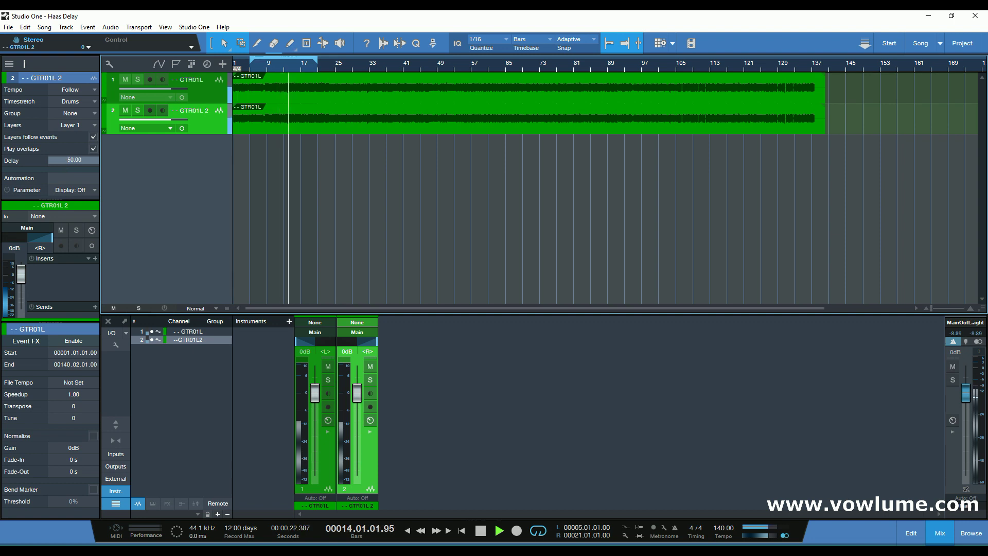
pyautogui.press('space')
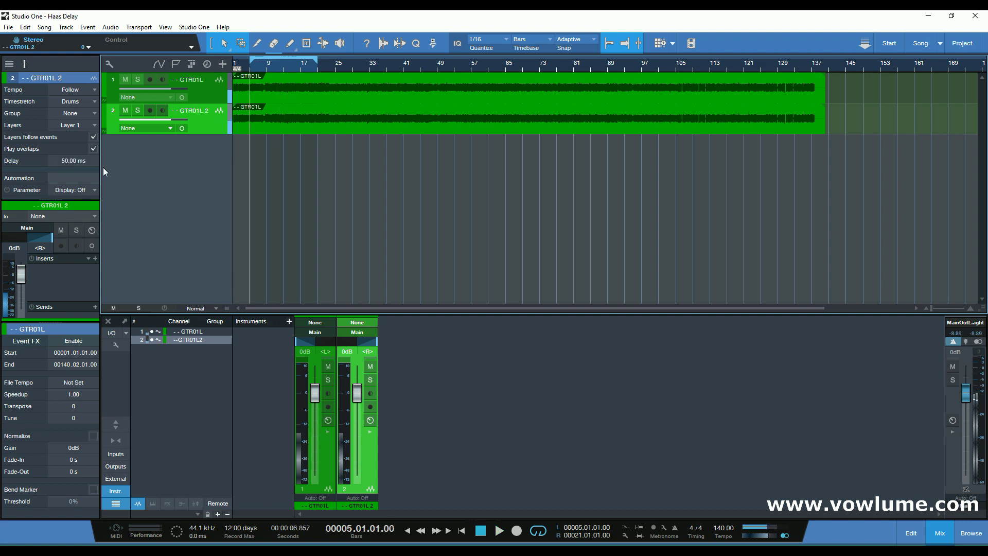
# Set the GTR01L 2 track delay to 30 ms.
pyautogui.doubleClick(62, 162)
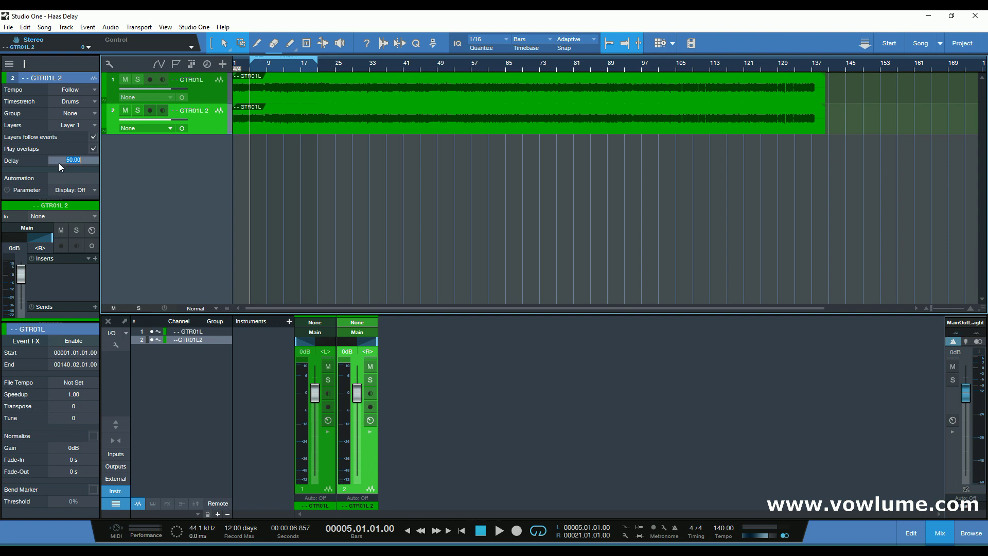
pyautogui.write('30')
pyautogui.press('Return')
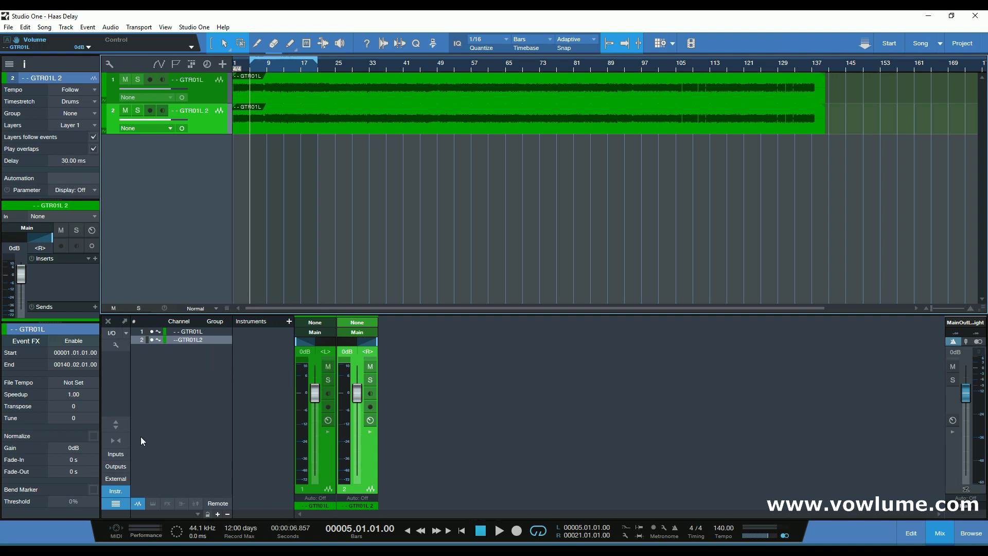
# Expand the mix console to show the inserts and add the PreSonus Pro EQ to the original GTR01L channel.
pyautogui.click(122, 427)
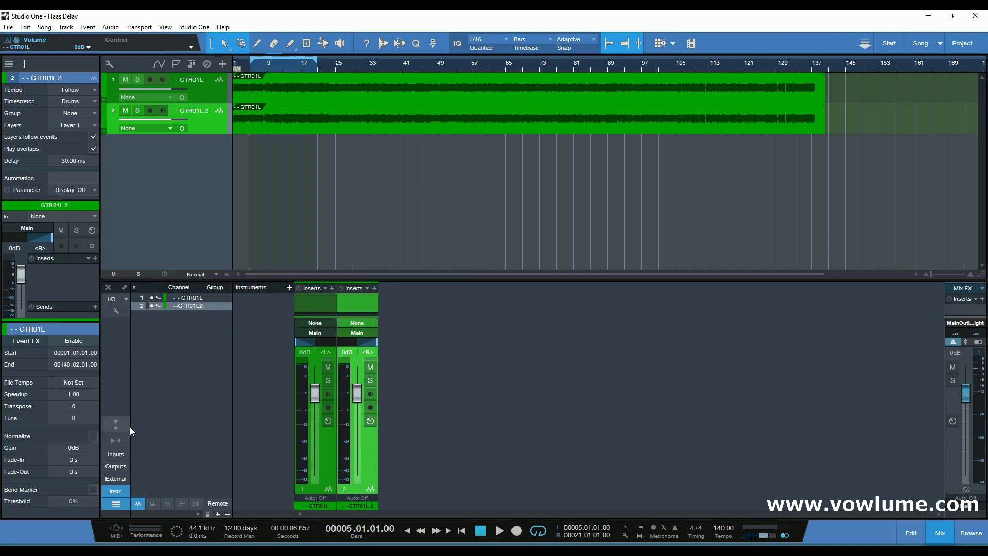
pyautogui.moveTo(340, 280); pyautogui.dragTo(327, 250)
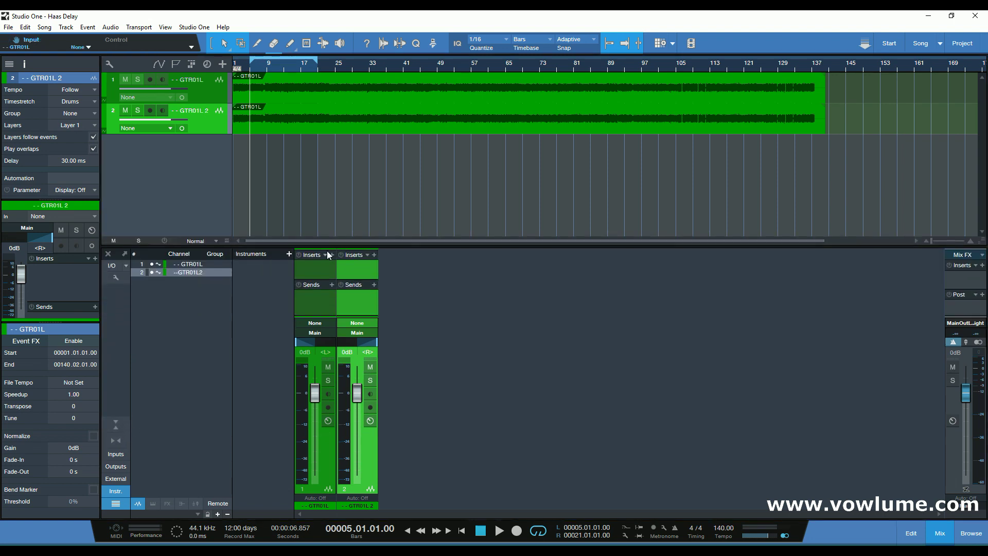
pyautogui.click(331, 254)
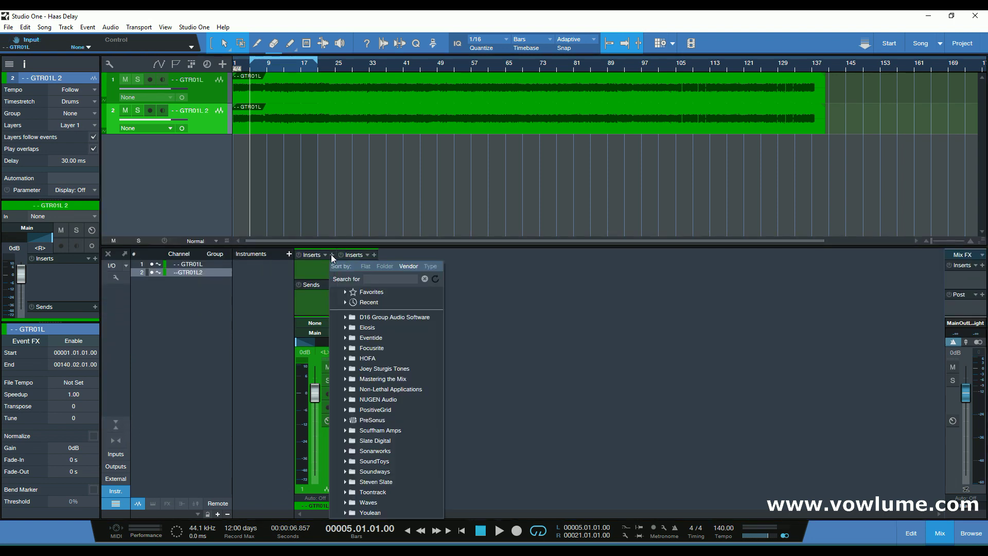
pyautogui.click(345, 420)
pyautogui.click(393, 451)
pyautogui.scroll(-5, 393, 451)
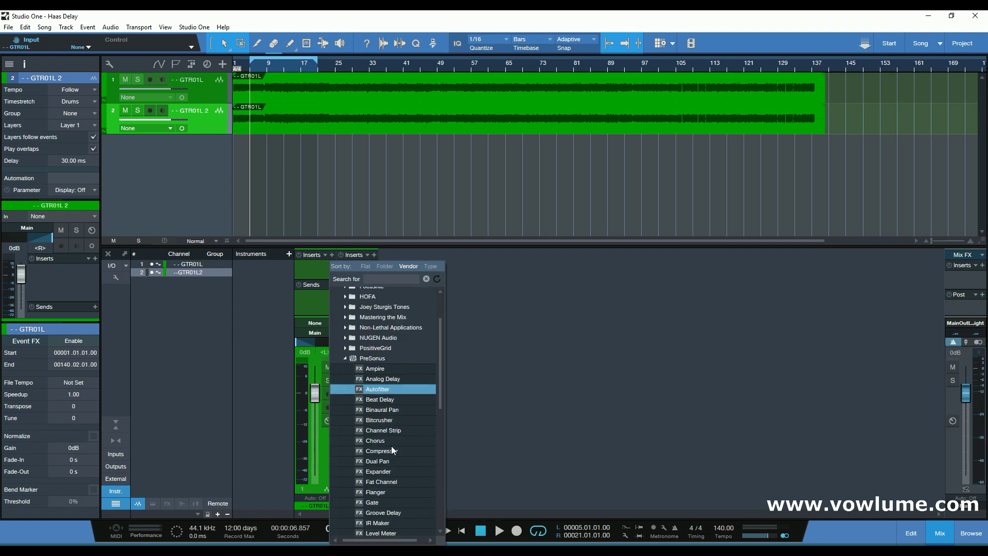
pyautogui.scroll(-3, 393, 451)
pyautogui.doubleClick(385, 484)
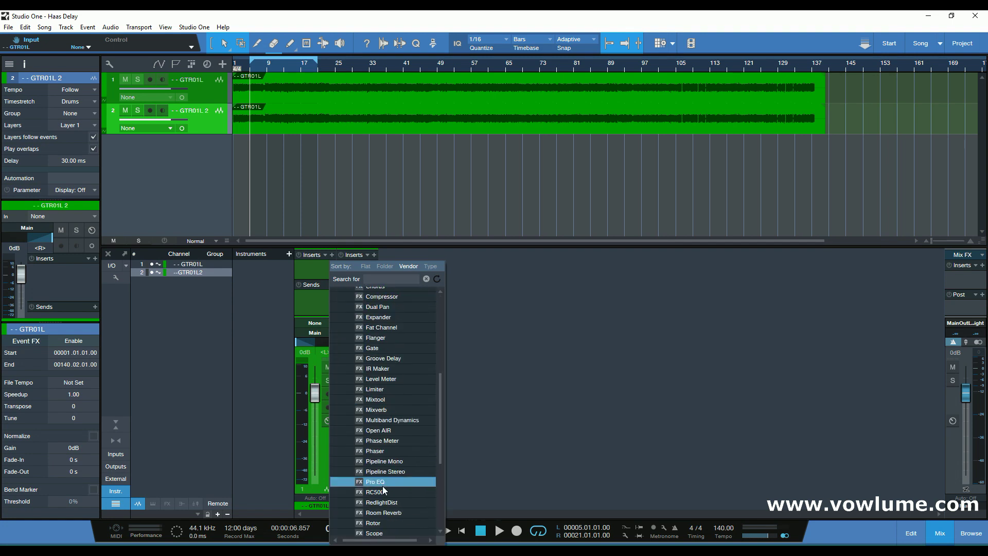
pyautogui.moveTo(450, 126); pyautogui.dragTo(543, 152)
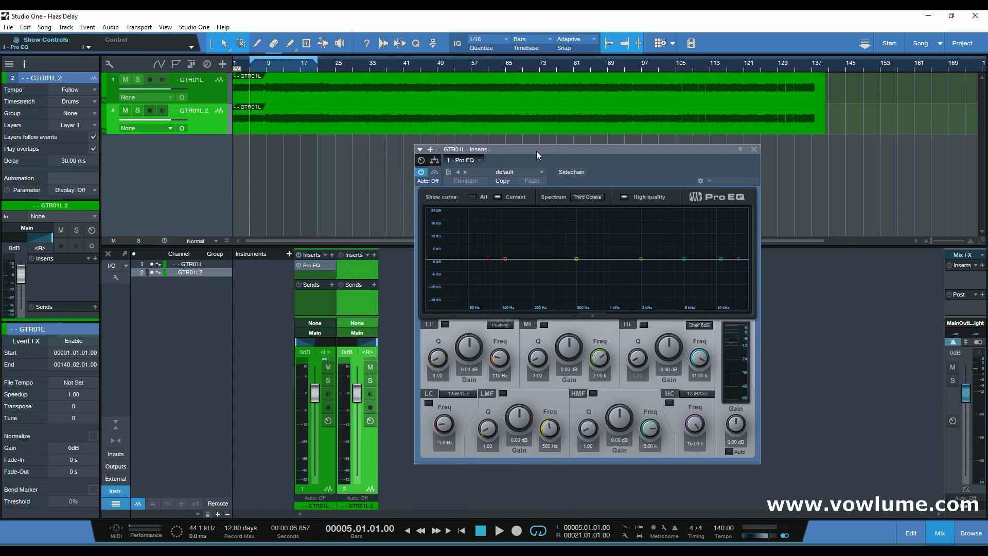
# While the loop plays, cut the Pro EQ's low-mid band by about 2.8 dB at about 573 Hz.
pyautogui.press('space')
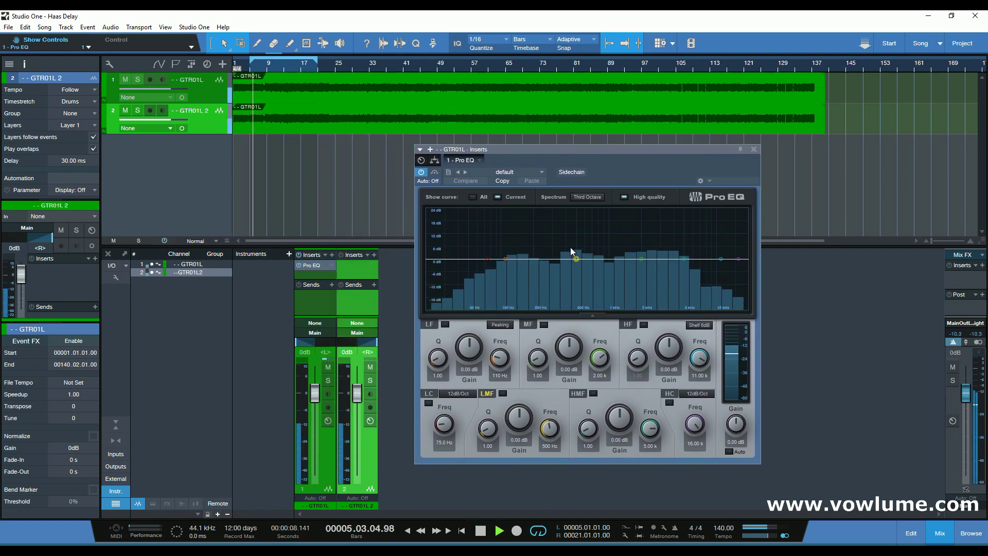
pyautogui.moveTo(575, 259)
pyautogui.mouseDown()
pyautogui.moveTo(583, 294)
pyautogui.moveTo(583, 235)
pyautogui.moveTo(585, 271)
pyautogui.mouseUp()
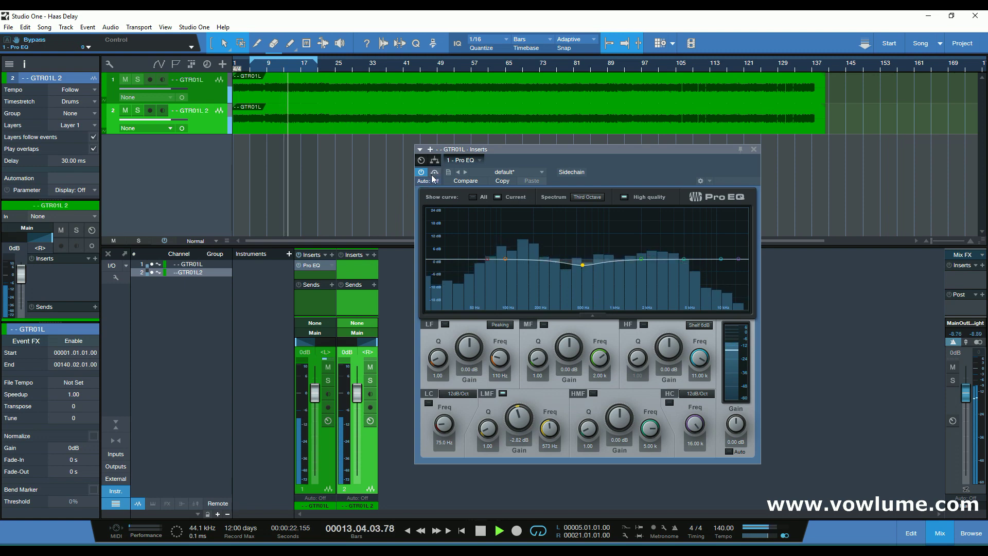
pyautogui.press('space')
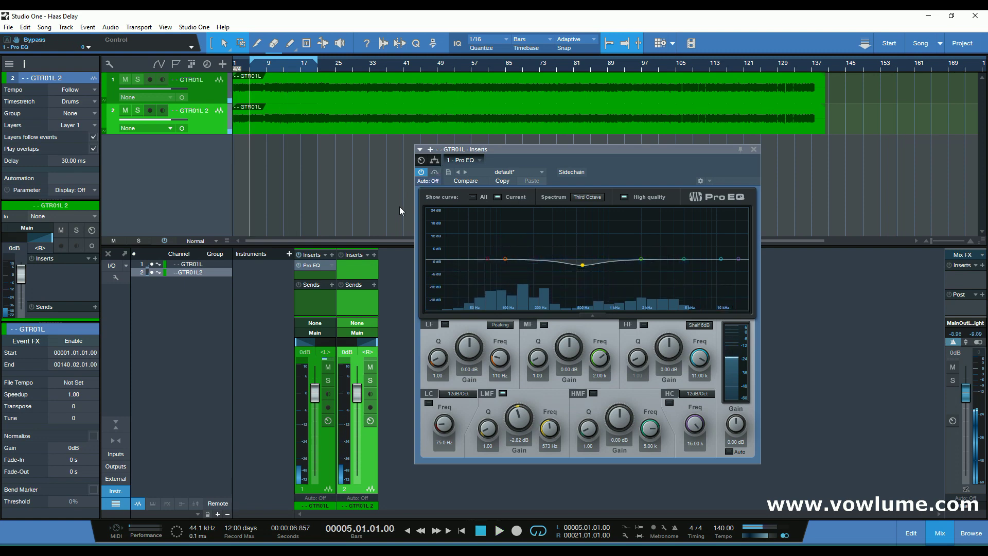
# Inspect both channels' inserts and compare the looped sound with the original guitar's Pro EQ bypassed and enabled.
pyautogui.moveTo(351, 244); pyautogui.dragTo(351, 234)
pyautogui.moveTo(342, 269); pyautogui.dragTo(341, 272)
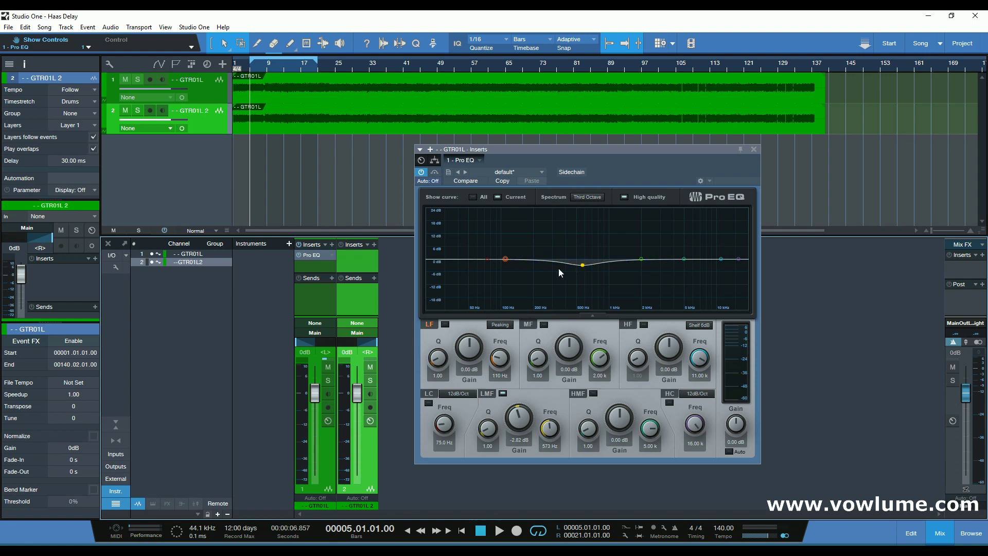
pyautogui.click(361, 290)
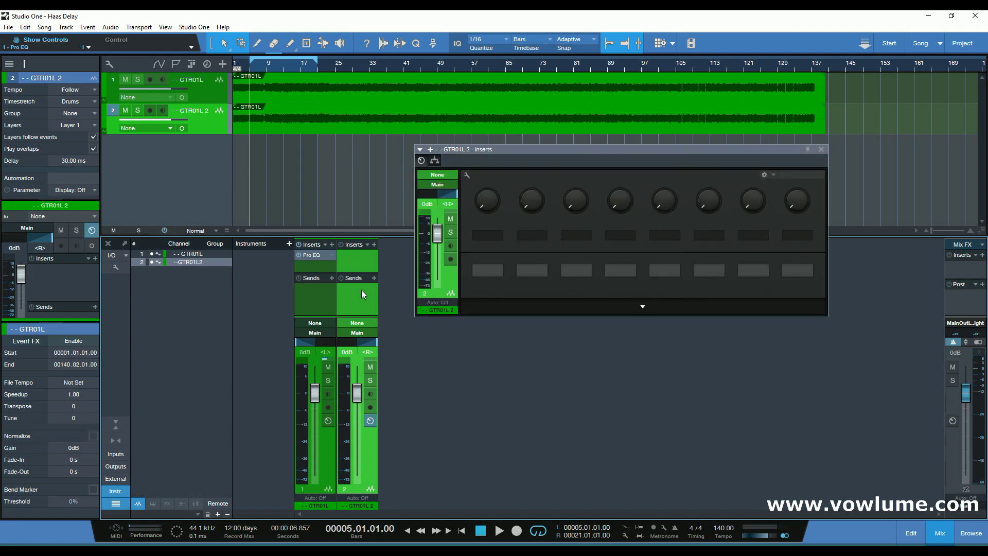
pyautogui.click(318, 302)
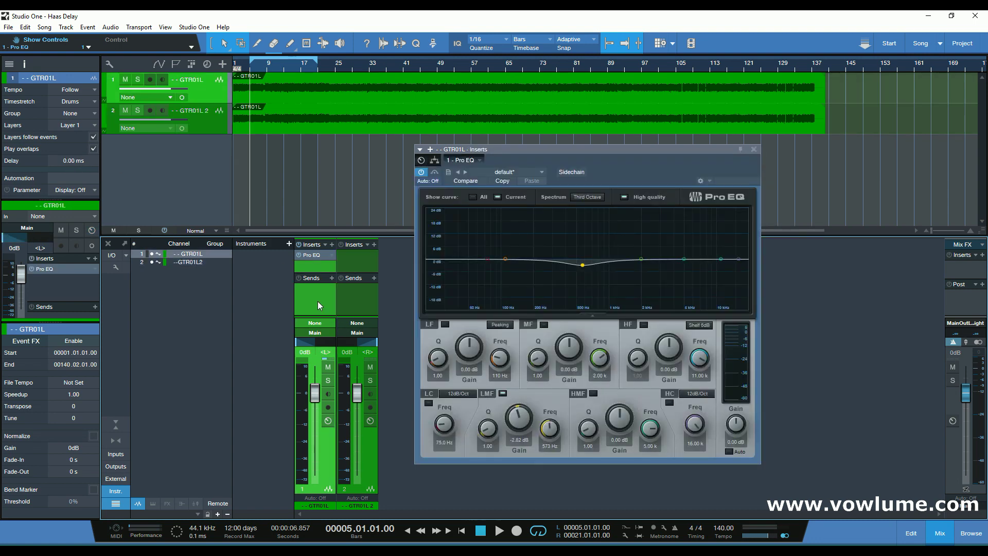
pyautogui.click(299, 256)
pyautogui.press('space')
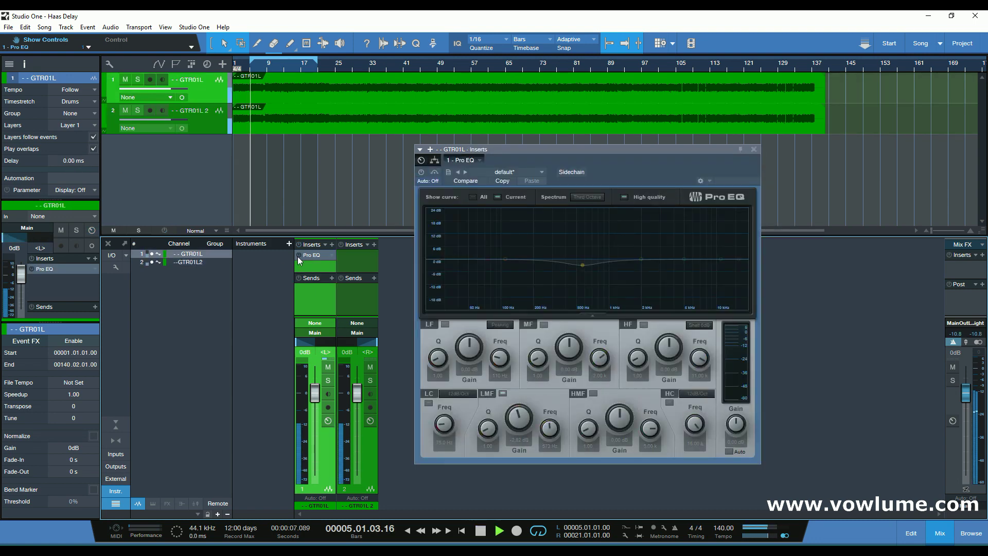
pyautogui.click(298, 256)
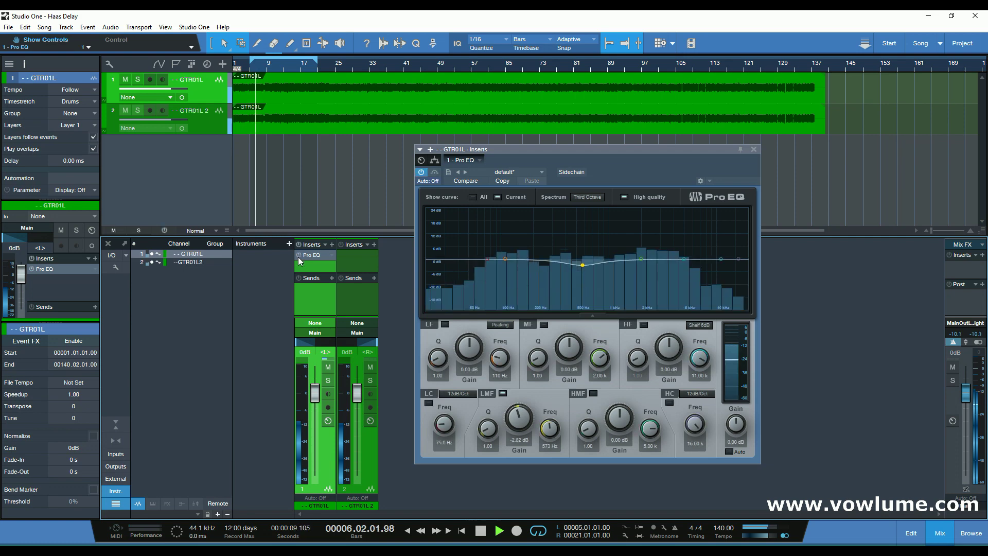
pyautogui.click(299, 256)
pyautogui.click(298, 257)
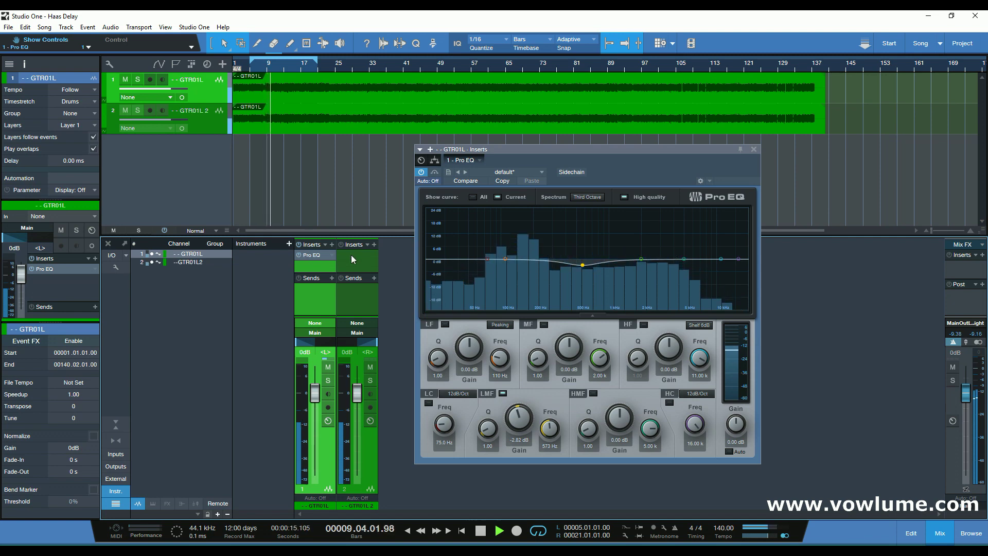
# Apply a low cut at about 80 Hz and a high cut at about 10.9 kHz in the Pro EQ, comparing against bypass.
pyautogui.moveTo(486, 262); pyautogui.dragTo(492, 263)
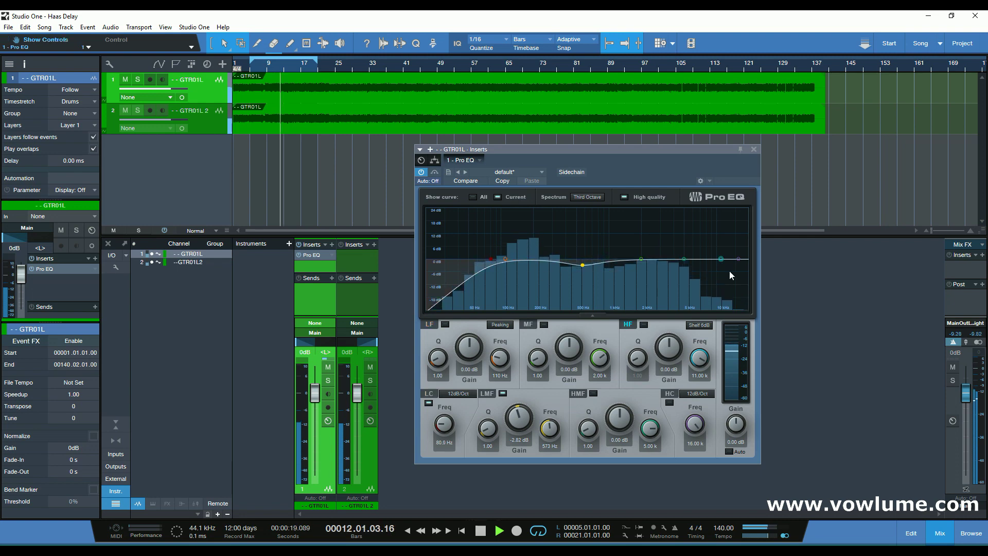
pyautogui.moveTo(739, 259)
pyautogui.mouseDown()
pyautogui.moveTo(700, 264)
pyautogui.moveTo(722, 266)
pyautogui.mouseUp()
pyautogui.click(434, 174)
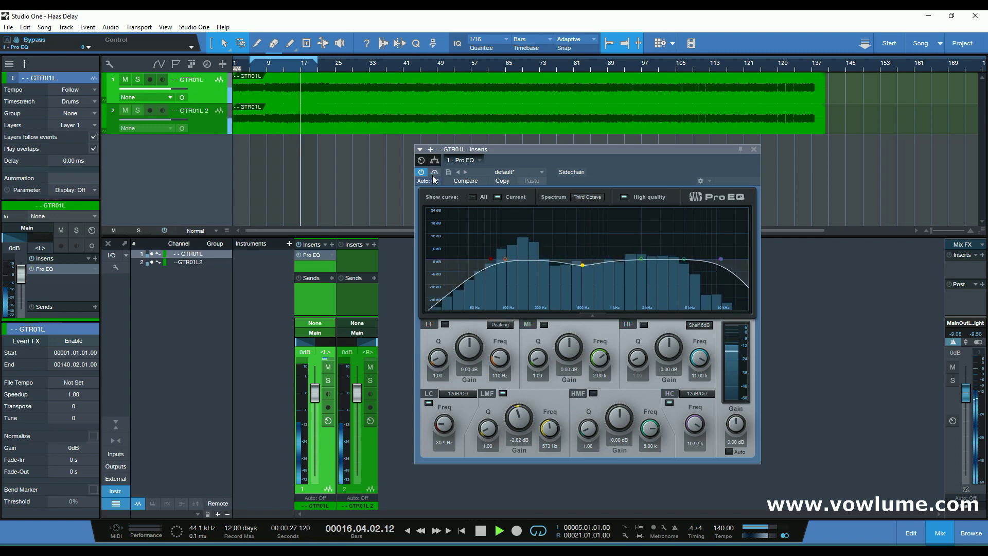
pyautogui.click(434, 177)
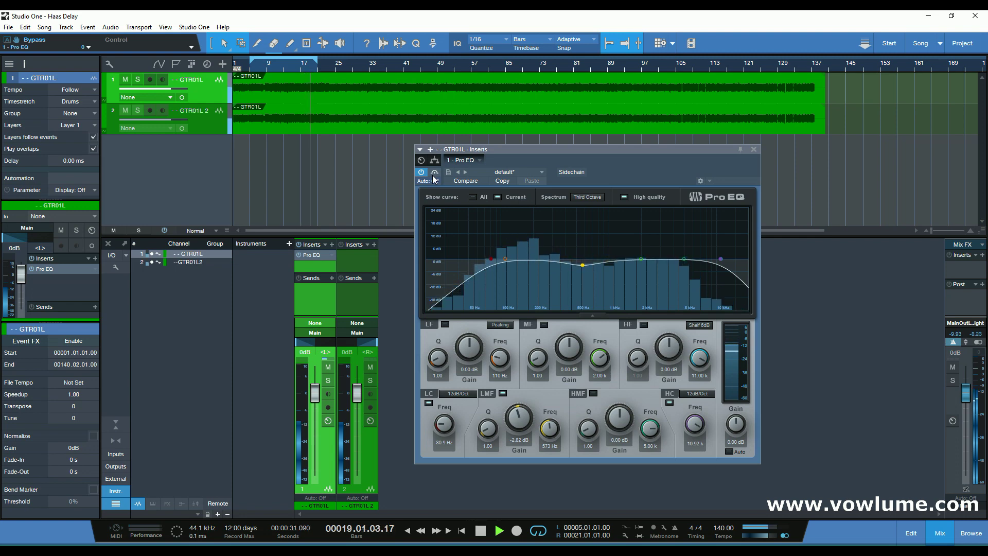
# Close the Pro EQ, stop the loop playback and select the delayed GTR01L 2 track.
pyautogui.click(755, 149)
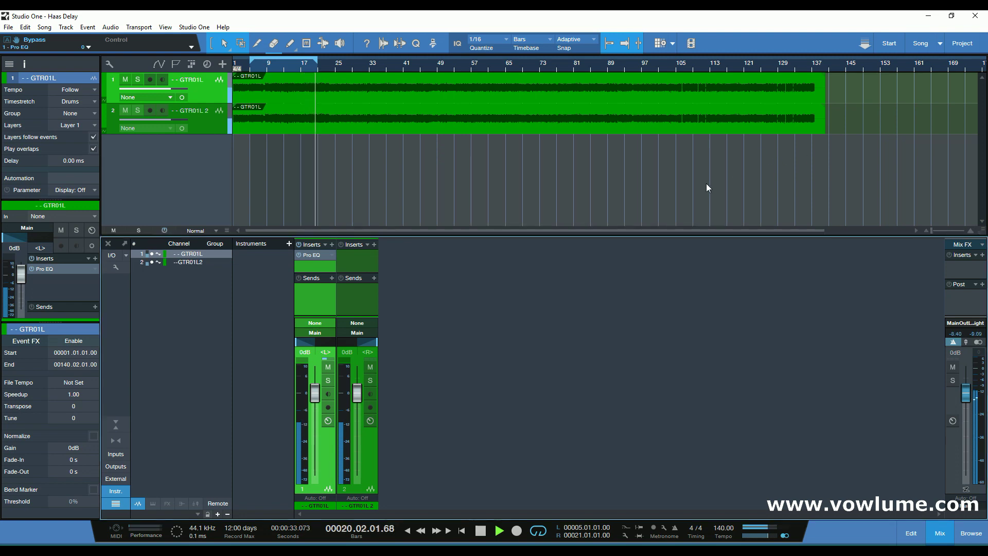
pyautogui.press('space')
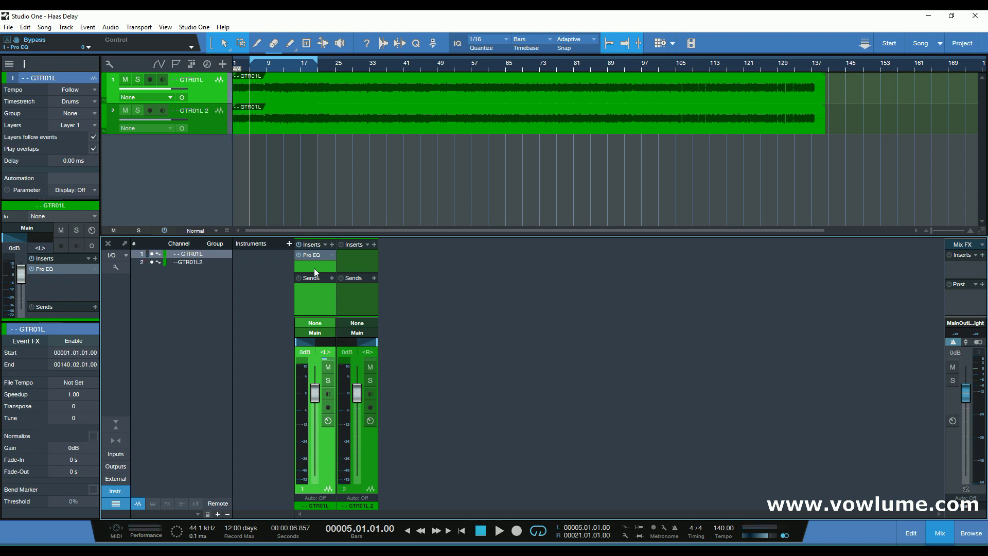
pyautogui.click(211, 123)
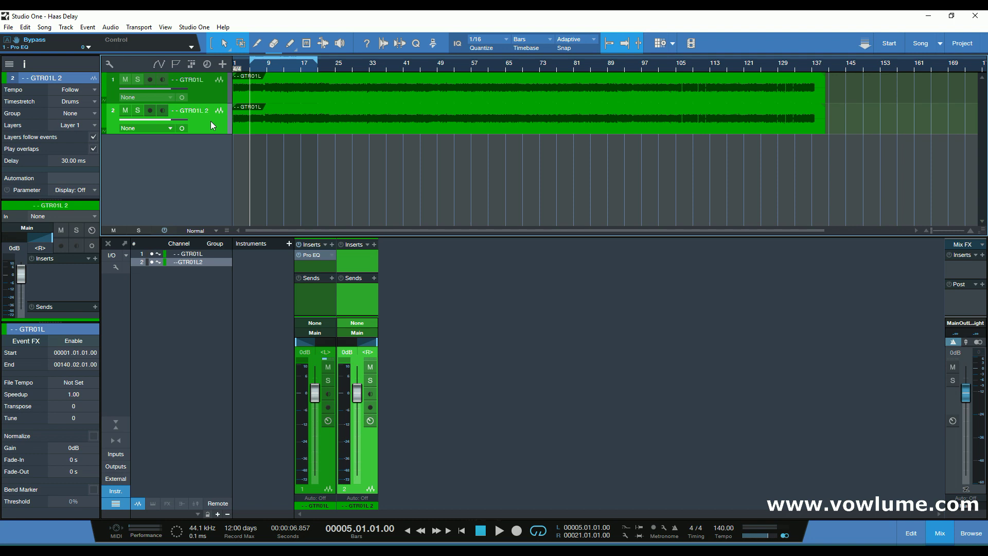